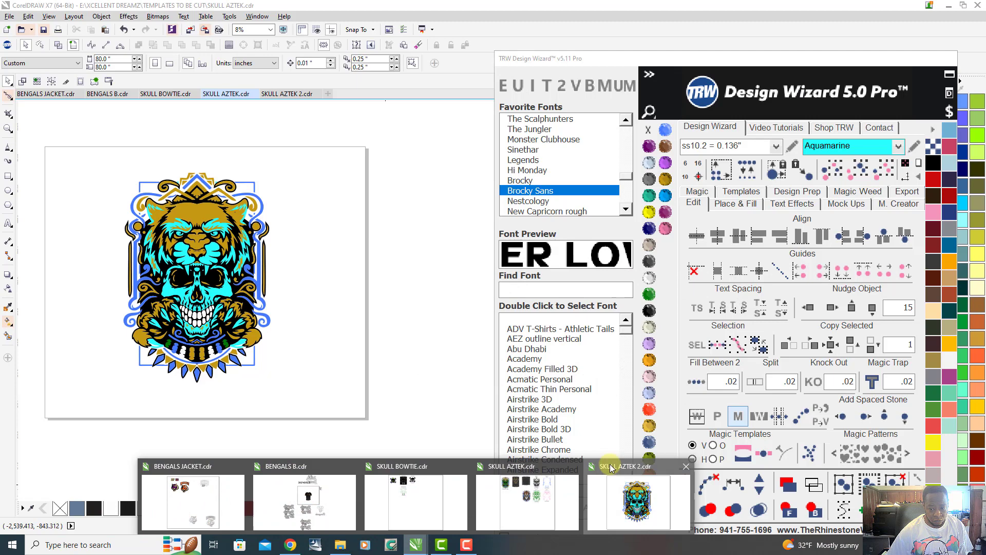
Step: Switch from SKULL AZTEK 2 to the SKULL AZTEK template document
click(637, 499)
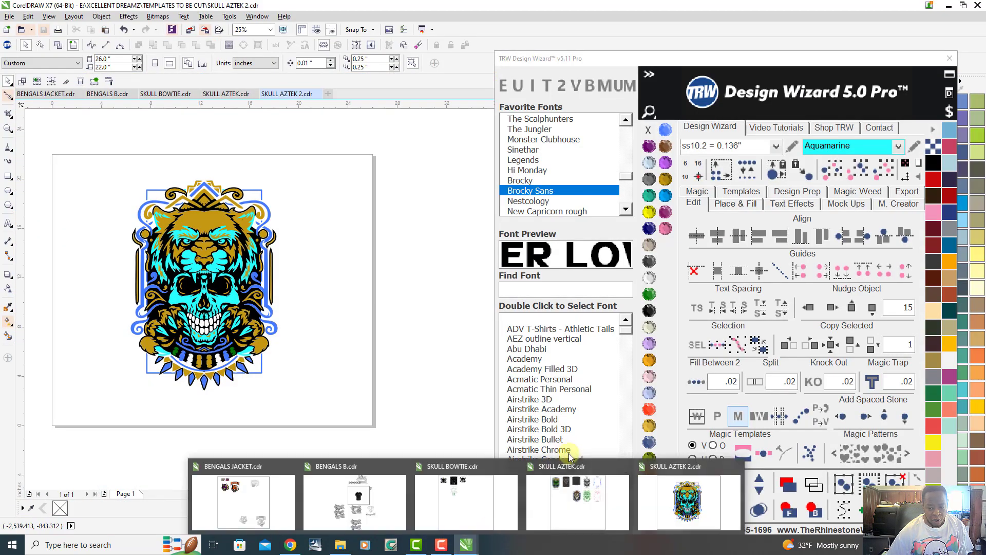
click(576, 497)
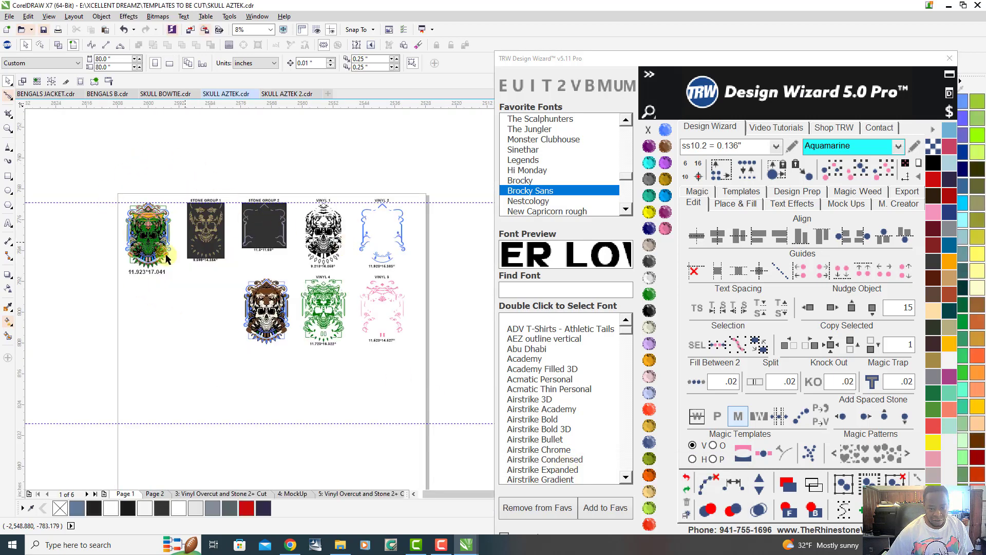
scroll(83, 215, up, 3)
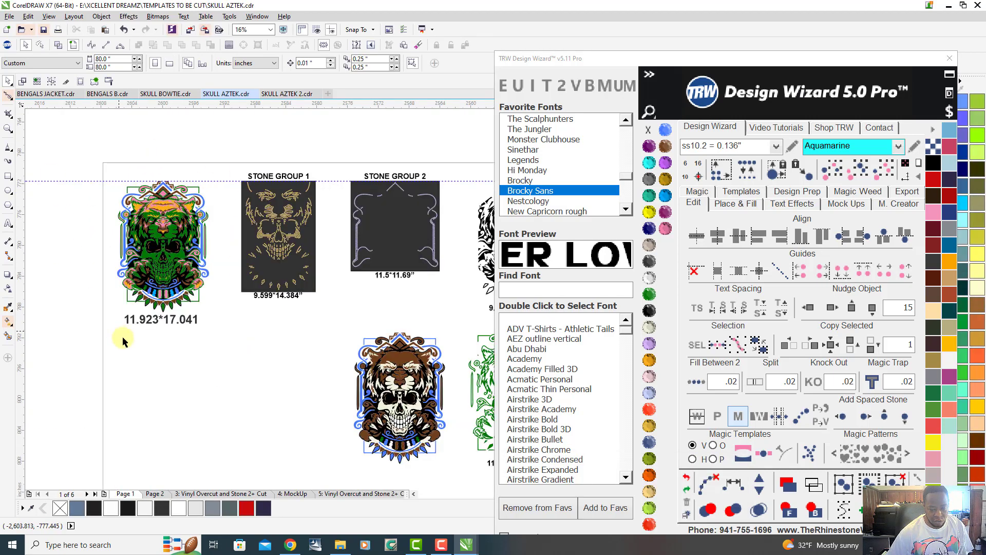
scroll(143, 211, down, 3)
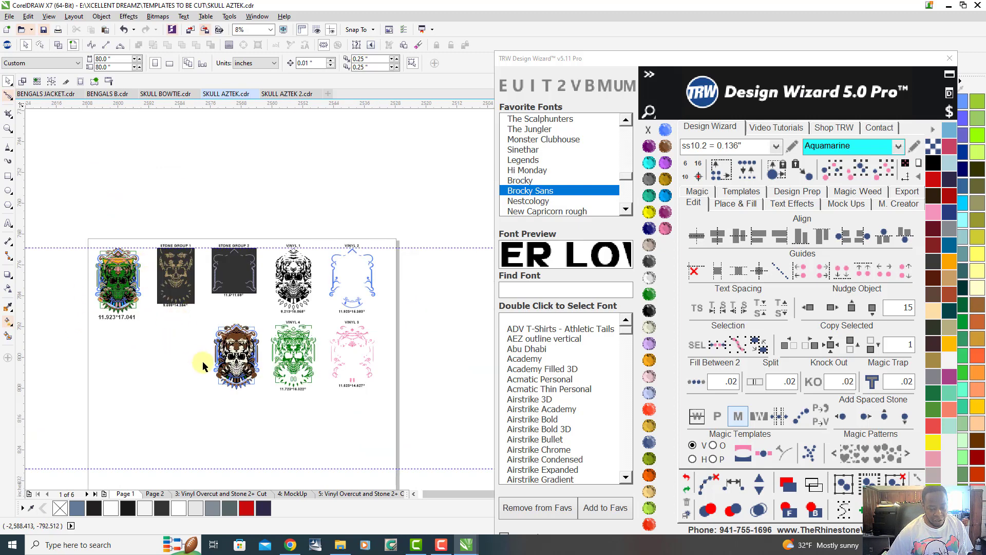
scroll(203, 360, up, 4)
scroll(269, 351, down, 2)
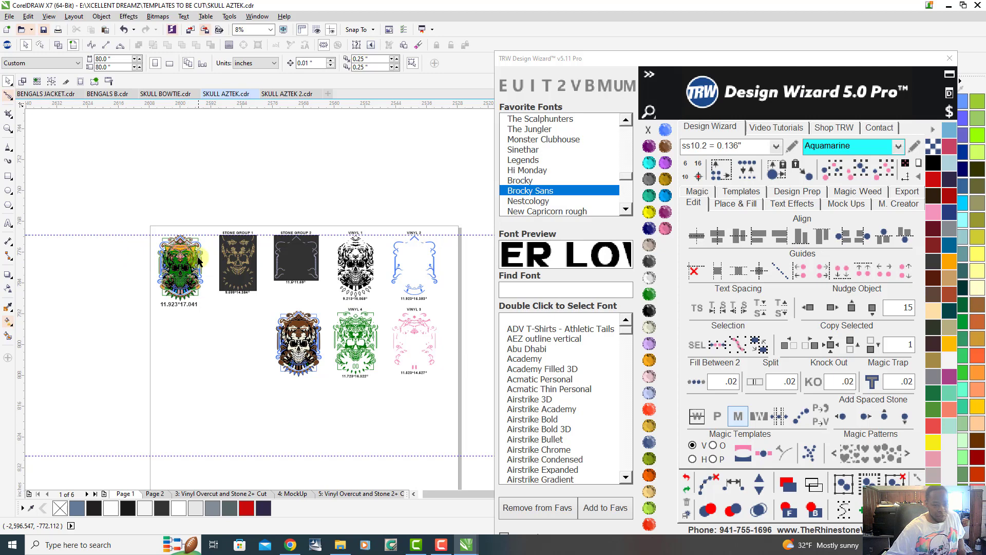
scroll(181, 254, up, 3)
scroll(174, 232, up, 3)
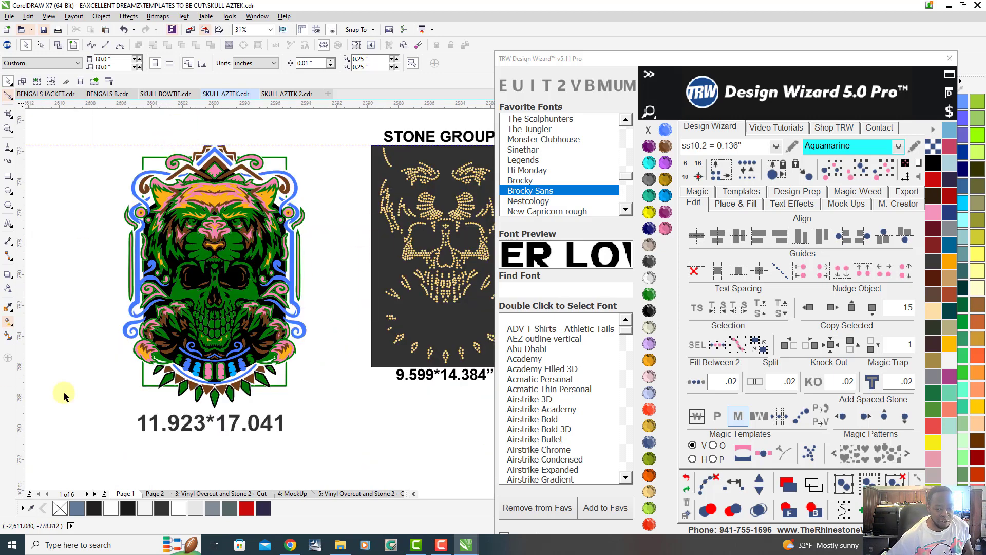
Step: Fill the green skull shape and all its green teeth with white from the palette
click(248, 289)
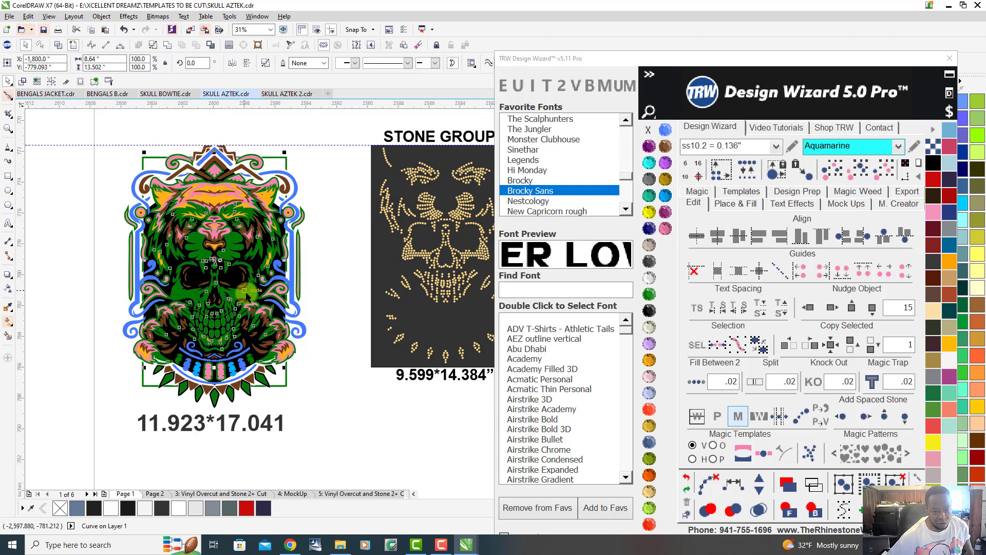
click(650, 283)
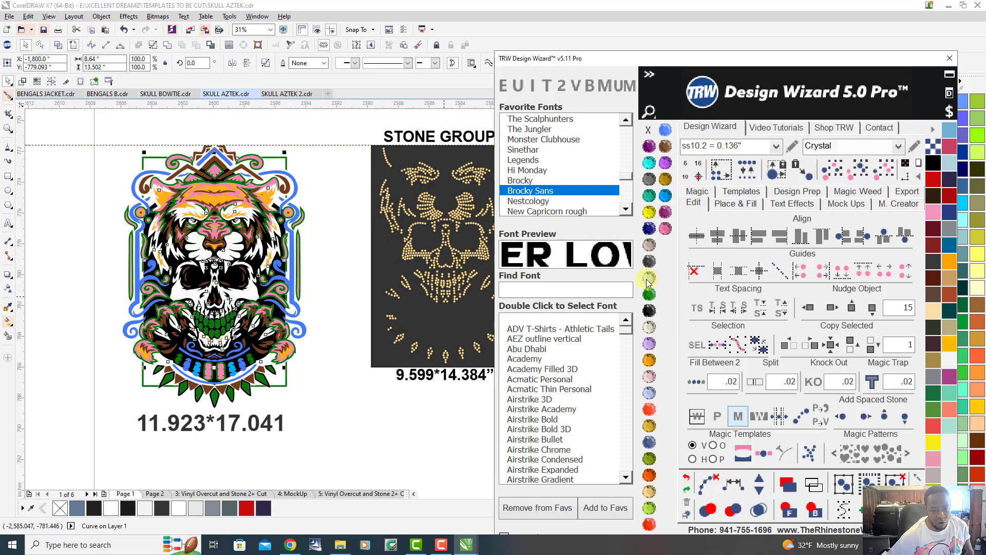
scroll(220, 347, up, 3)
scroll(216, 309, up, 3)
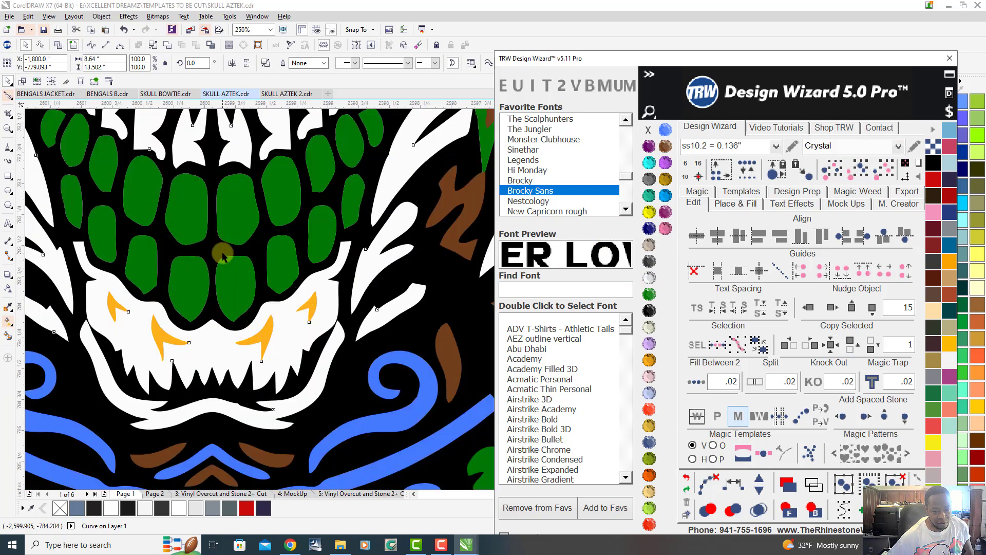
click(229, 223)
click(649, 277)
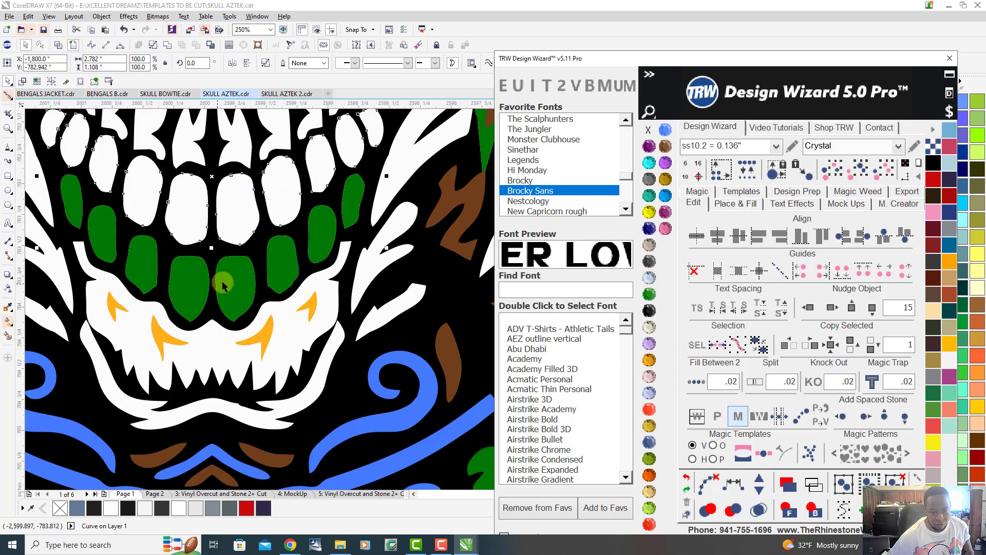
click(695, 271)
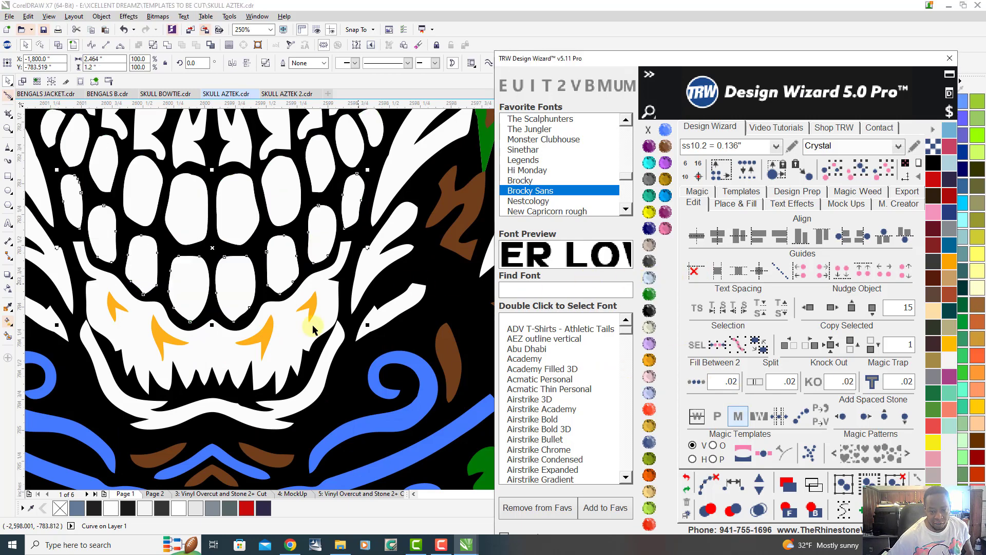
scroll(254, 401, down, 3)
scroll(293, 405, down, 3)
scroll(296, 407, up, 1)
scroll(297, 407, up, 3)
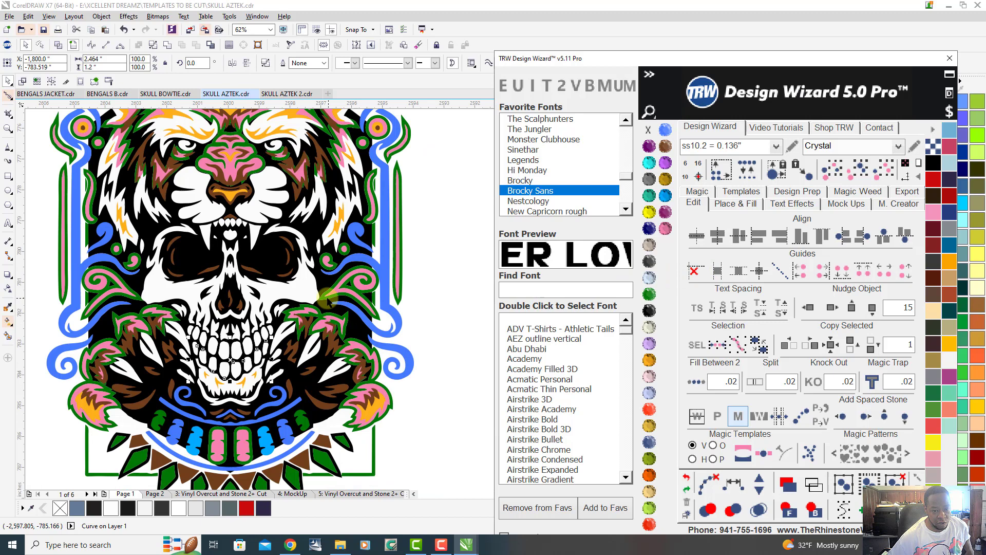
scroll(297, 407, down, 2)
click(365, 337)
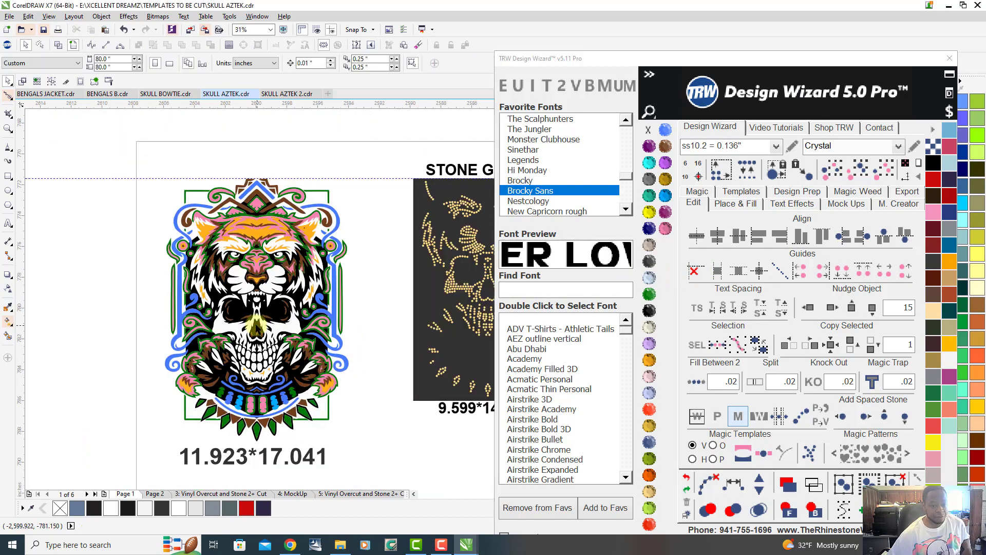
Step: Show the tiger-skull design in Wireframe view as plain outlines
click(60, 48)
scroll(258, 245, up, 4)
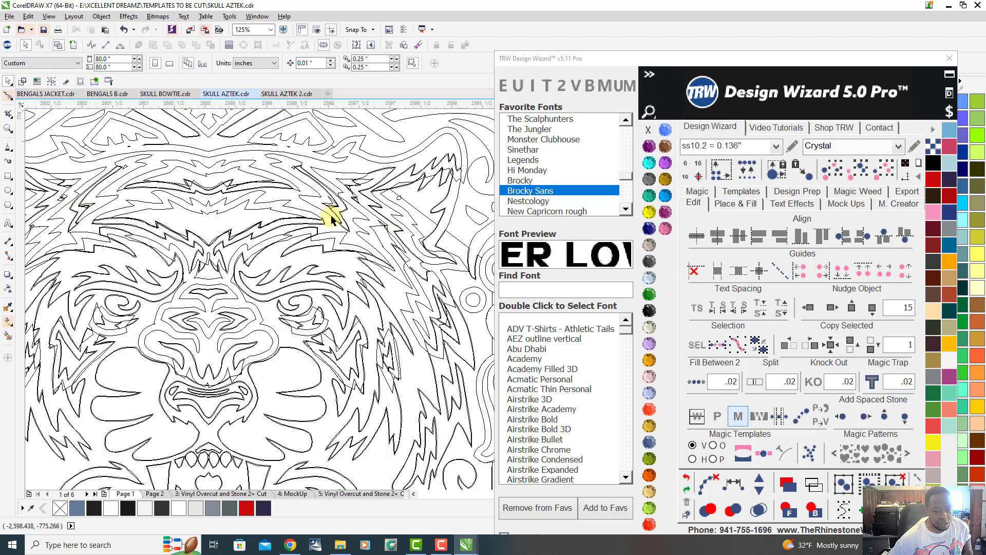
scroll(332, 219, up, 2)
scroll(308, 231, up, 1)
scroll(301, 231, up, 1)
scroll(309, 248, up, 1)
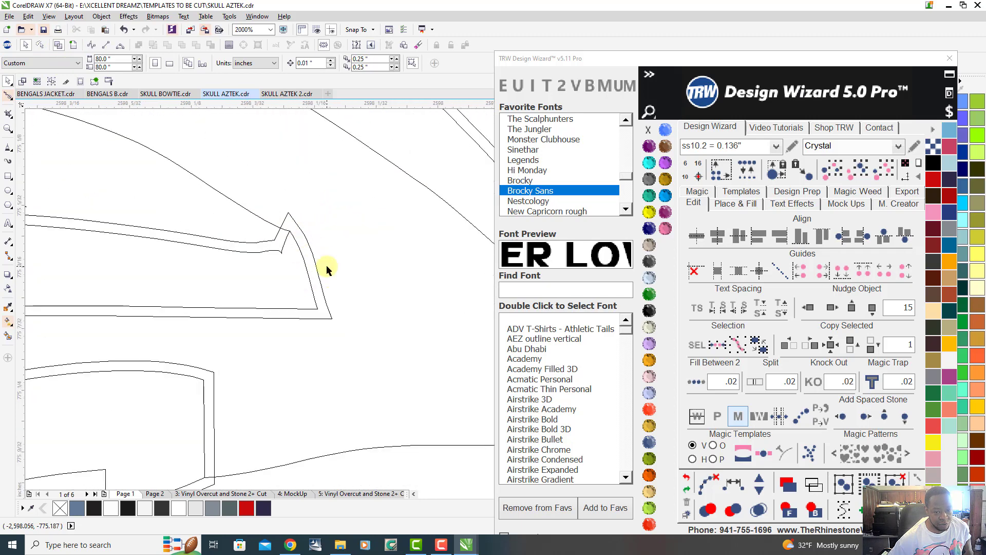
scroll(327, 269, up, 1)
scroll(331, 265, up, 1)
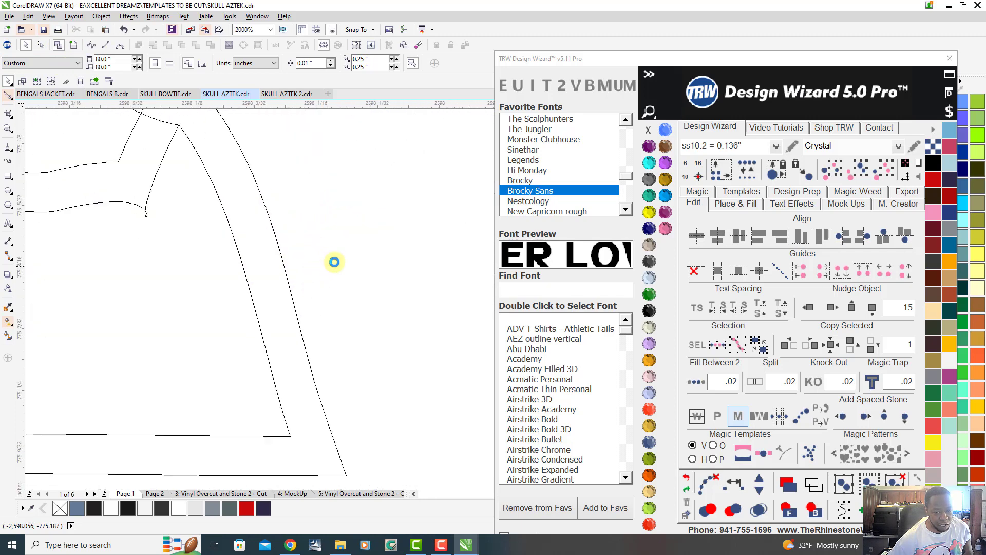
scroll(333, 262, down, 1)
scroll(334, 263, down, 1)
scroll(339, 254, down, 1)
scroll(347, 245, down, 1)
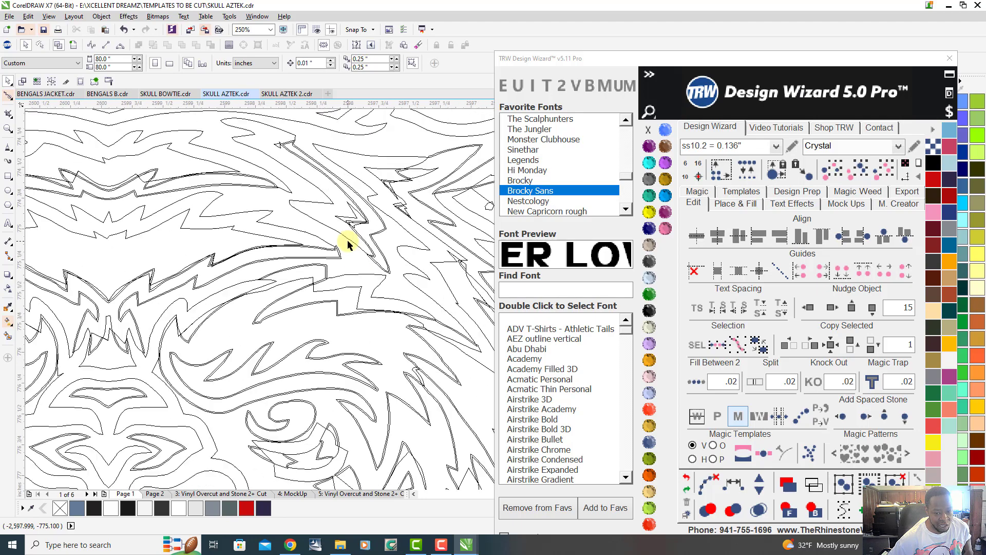
scroll(346, 245, down, 1)
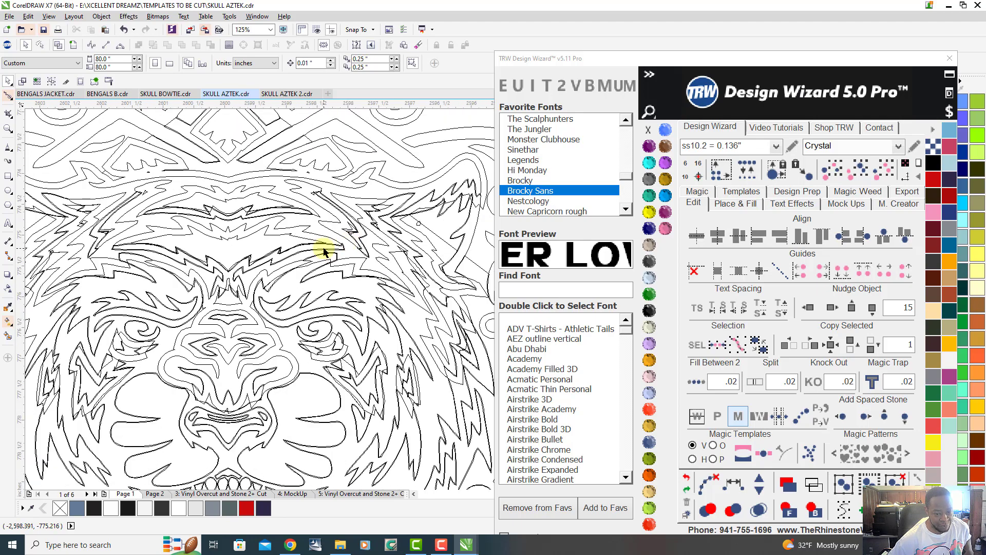
scroll(326, 251, down, 1)
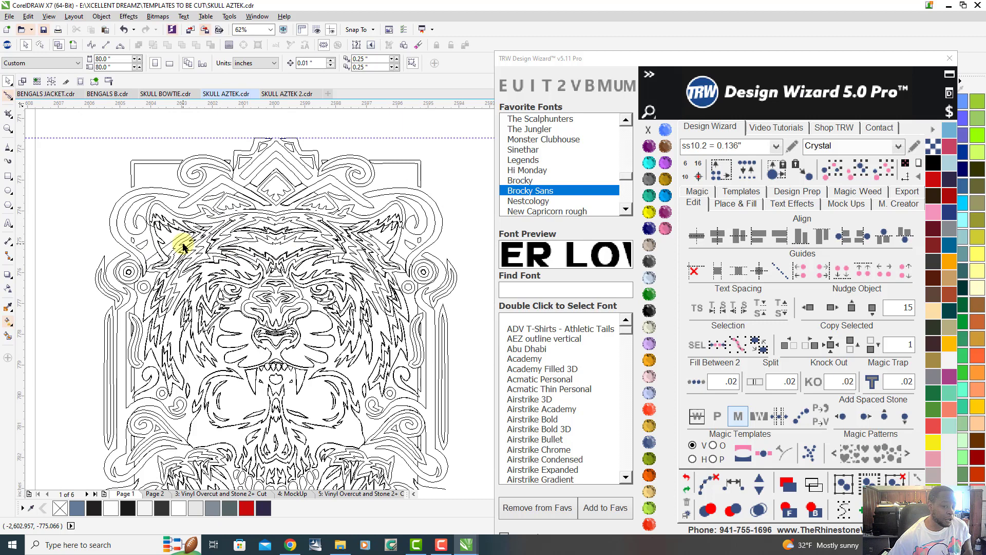
scroll(259, 290, down, 1)
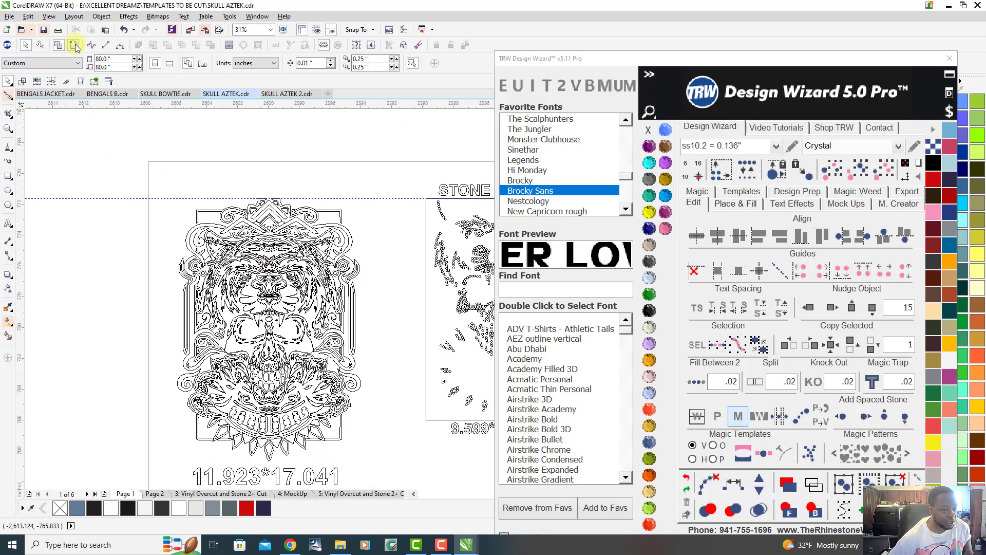
Step: Restore the Enhanced full-colour view of the design
click(76, 47)
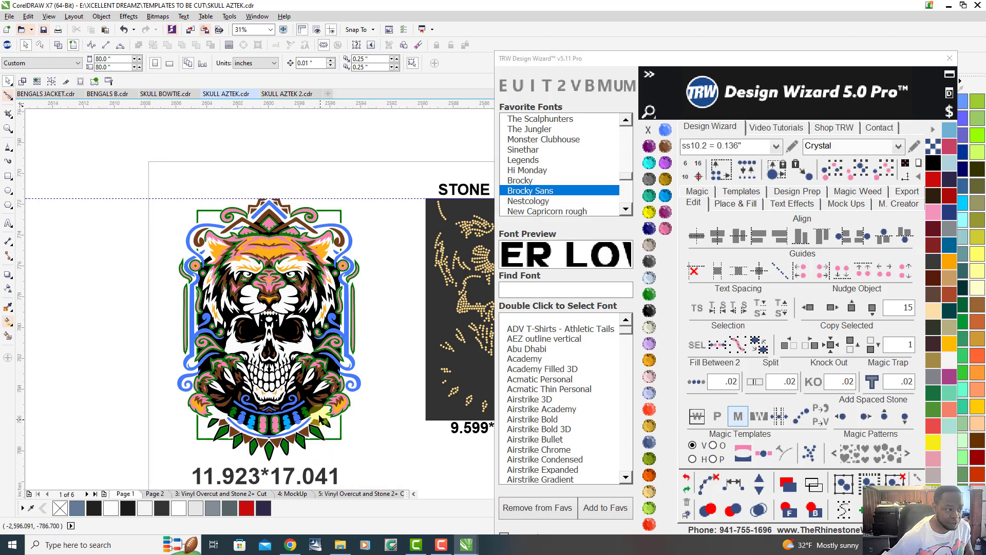
scroll(322, 389, up, 1)
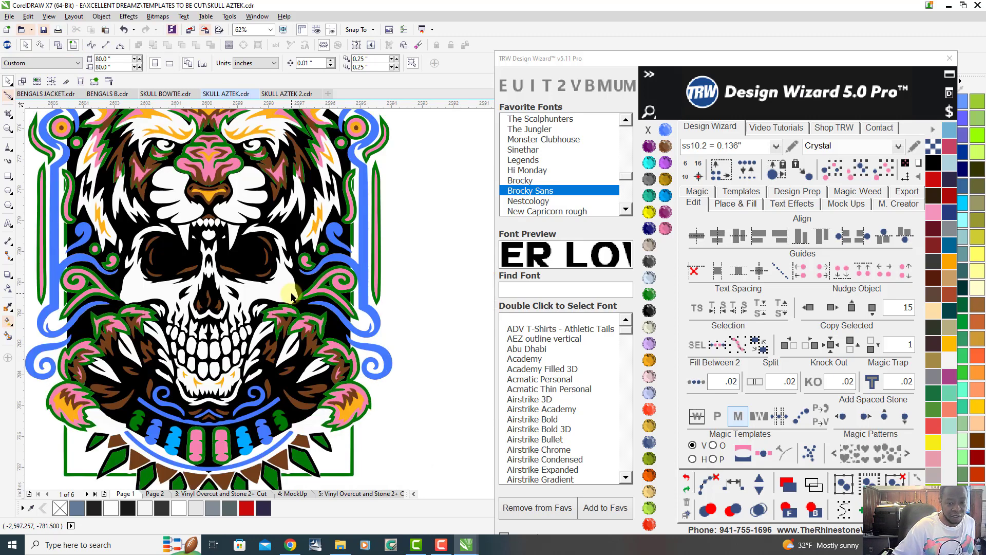
scroll(292, 288, up, 1)
scroll(291, 289, down, 1)
scroll(292, 289, down, 1)
scroll(308, 304, down, 1)
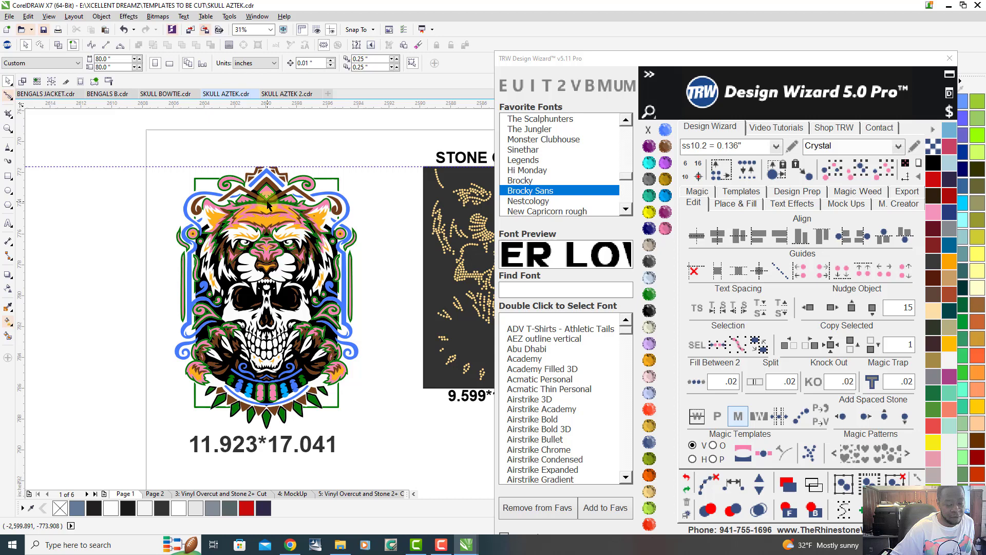
Step: On the MockUp page, recolour the grey curve of the tiger-skull to Jet Black
click(297, 494)
scroll(262, 309, down, 3)
scroll(286, 333, down, 3)
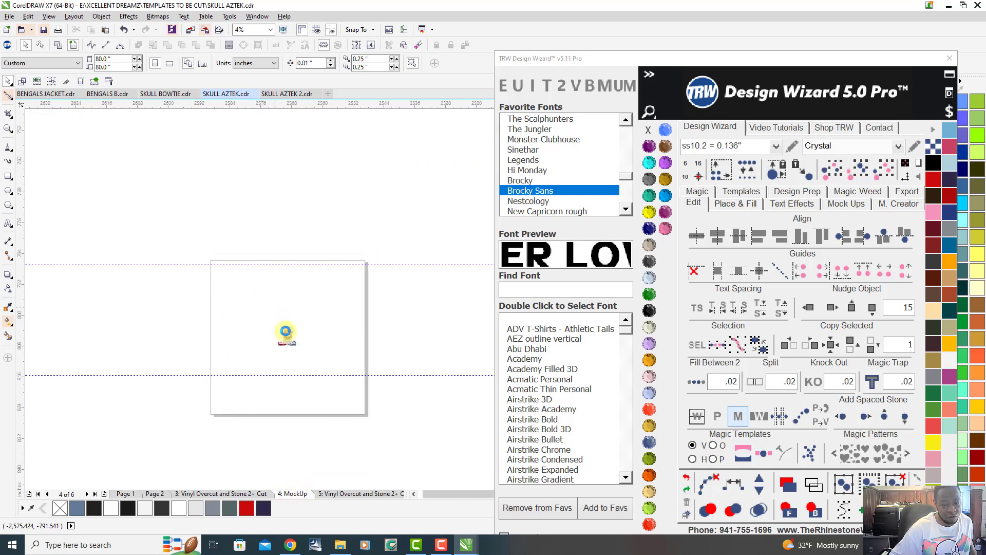
scroll(286, 334, up, 3)
scroll(289, 340, up, 3)
scroll(301, 362, up, 3)
scroll(324, 381, up, 3)
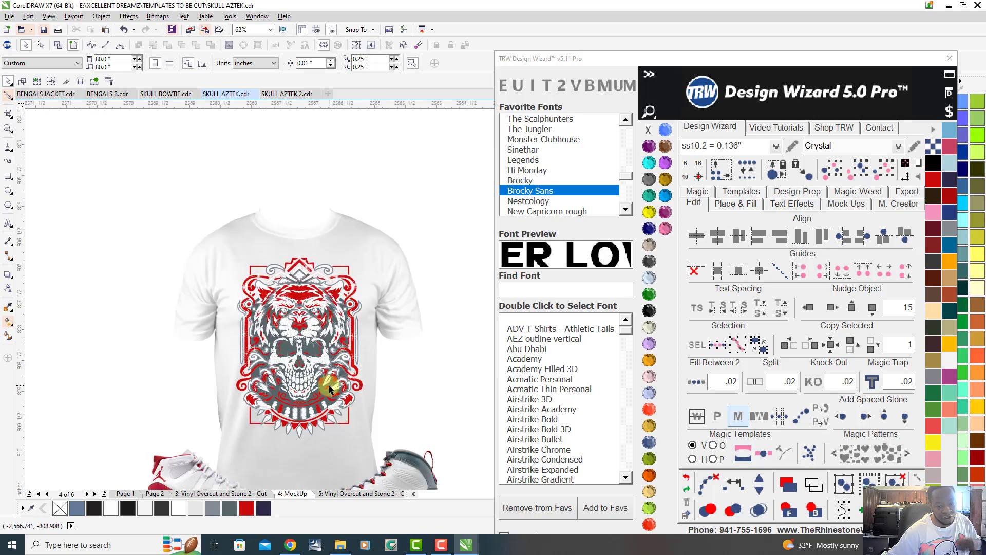
scroll(329, 385, up, 3)
scroll(309, 355, up, 3)
scroll(299, 331, up, 3)
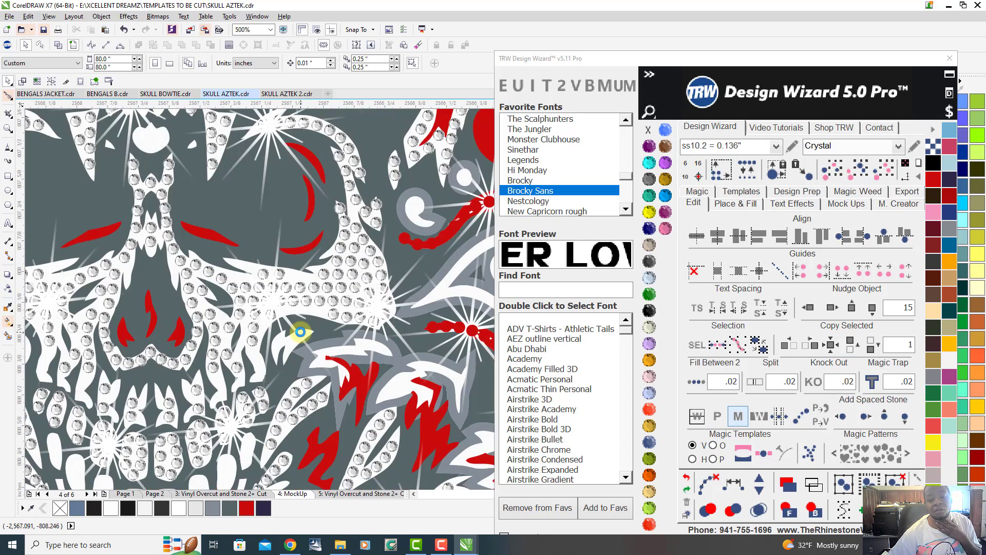
scroll(309, 344, down, 3)
scroll(246, 287, down, 3)
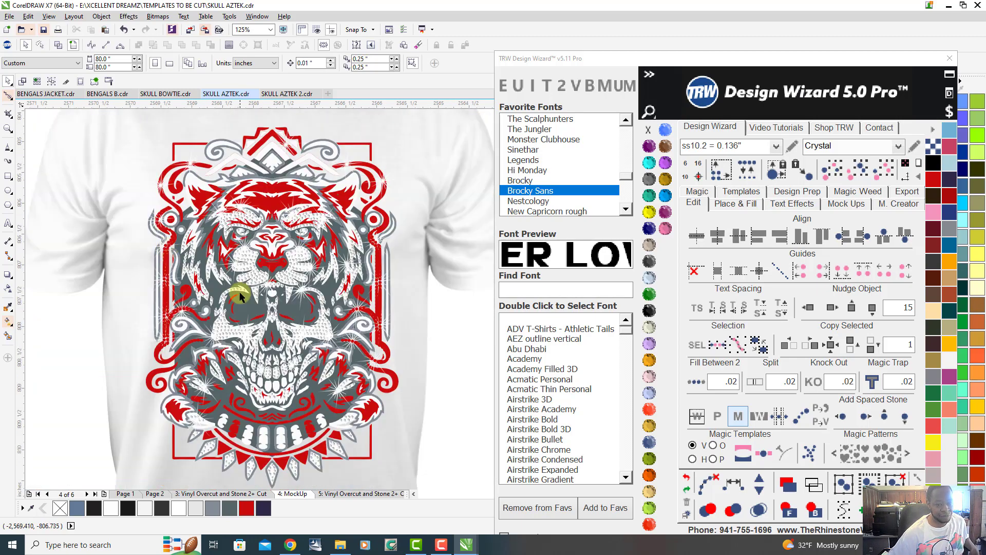
click(245, 309)
click(650, 310)
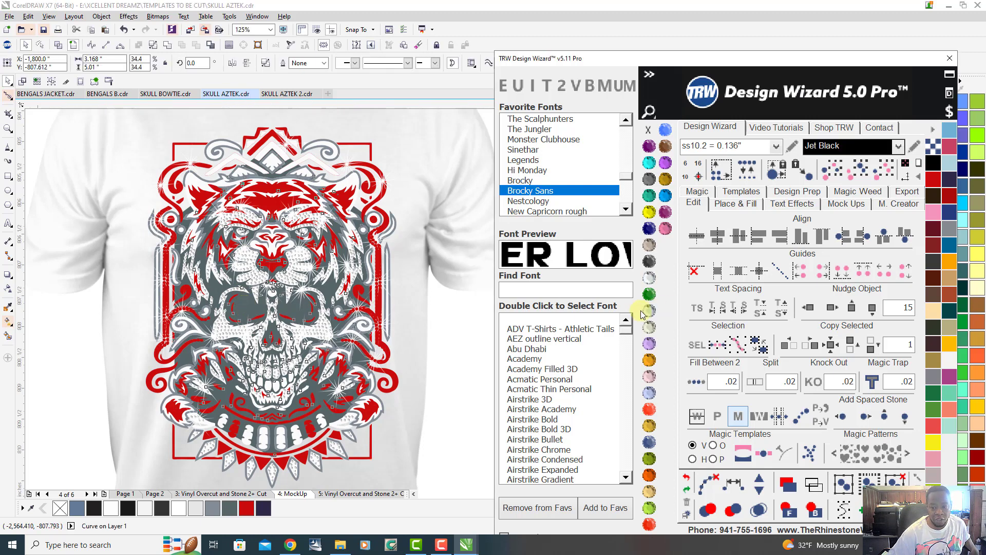
click(84, 393)
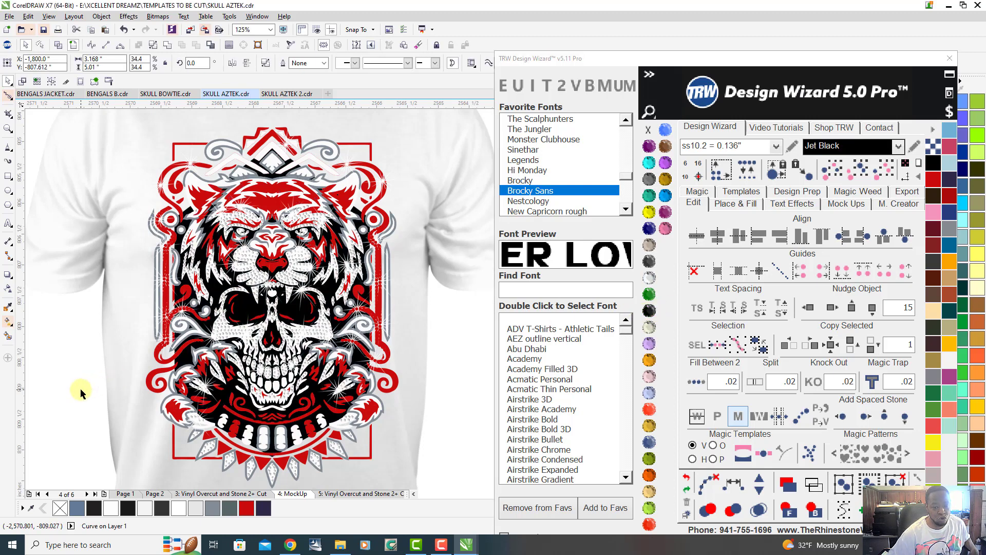
scroll(319, 308, down, 3)
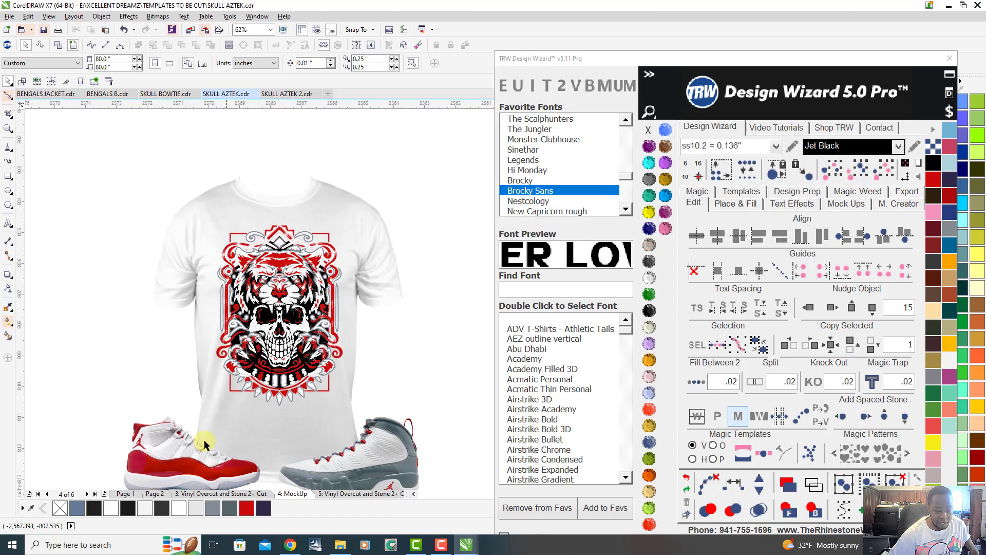
Step: Go to Page 1 holding all the stone group and vinyl layouts
click(123, 494)
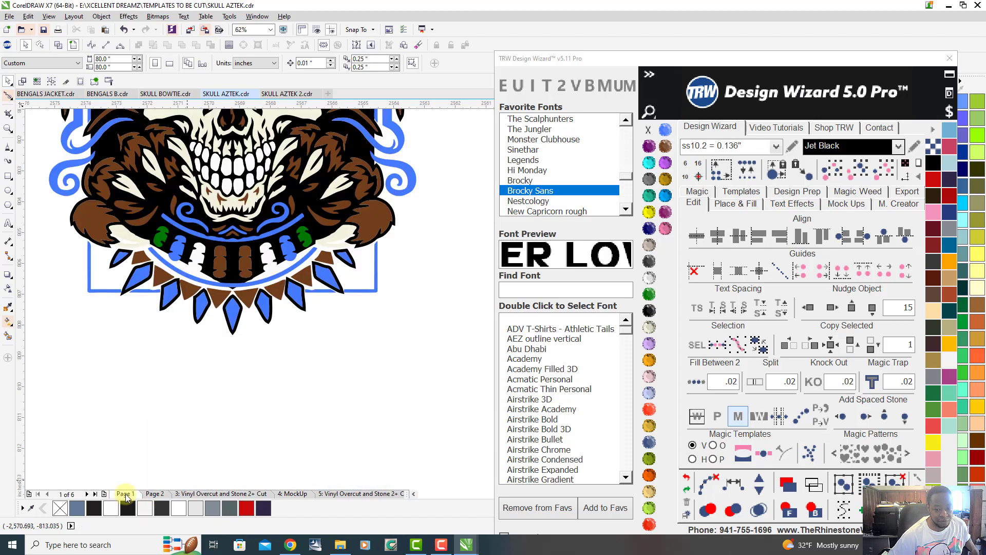
scroll(255, 386, down, 2)
scroll(266, 371, down, 2)
scroll(271, 370, down, 1)
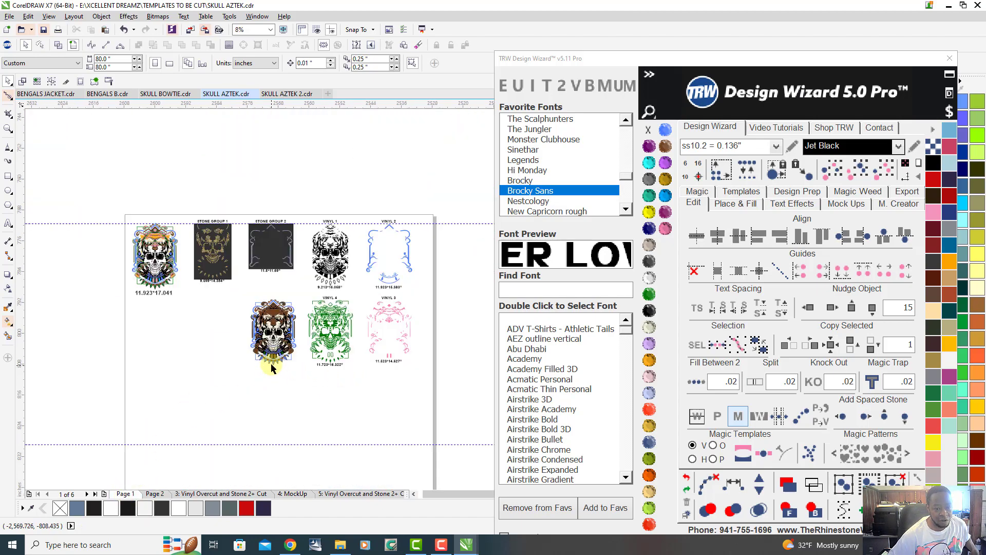
scroll(129, 243, up, 1)
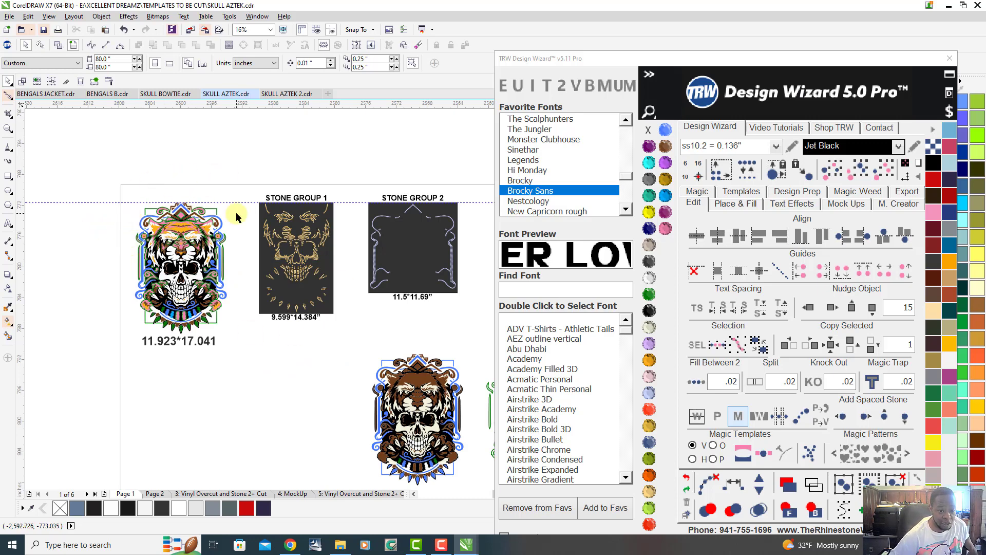
scroll(205, 224, up, 2)
scroll(205, 224, down, 2)
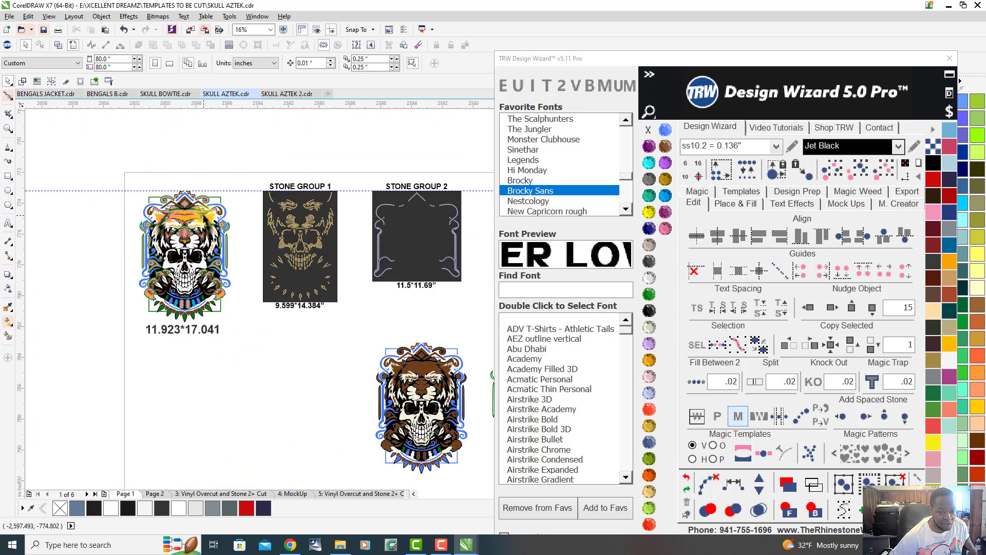
scroll(200, 216, up, 1)
scroll(151, 244, down, 1)
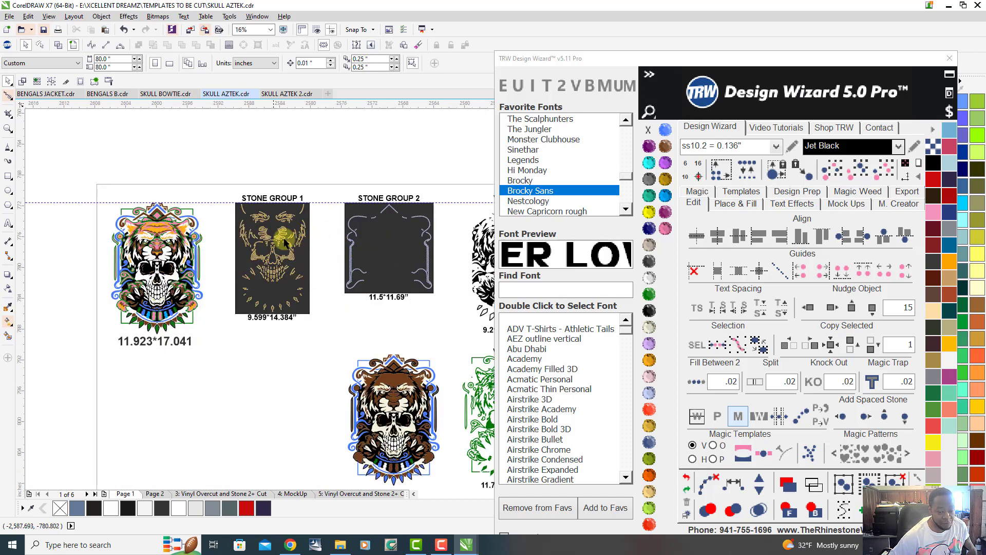
scroll(104, 278, down, 1)
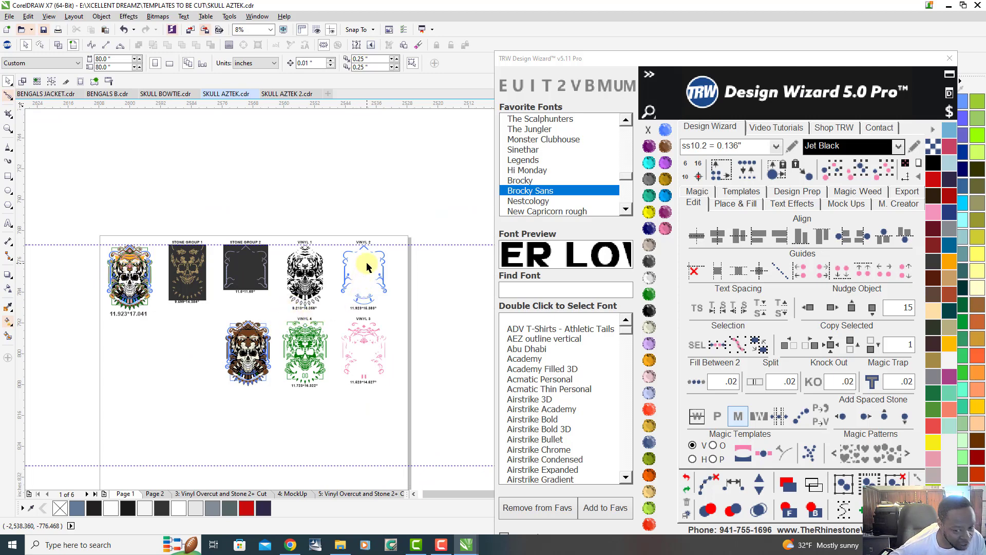
scroll(362, 362, up, 2)
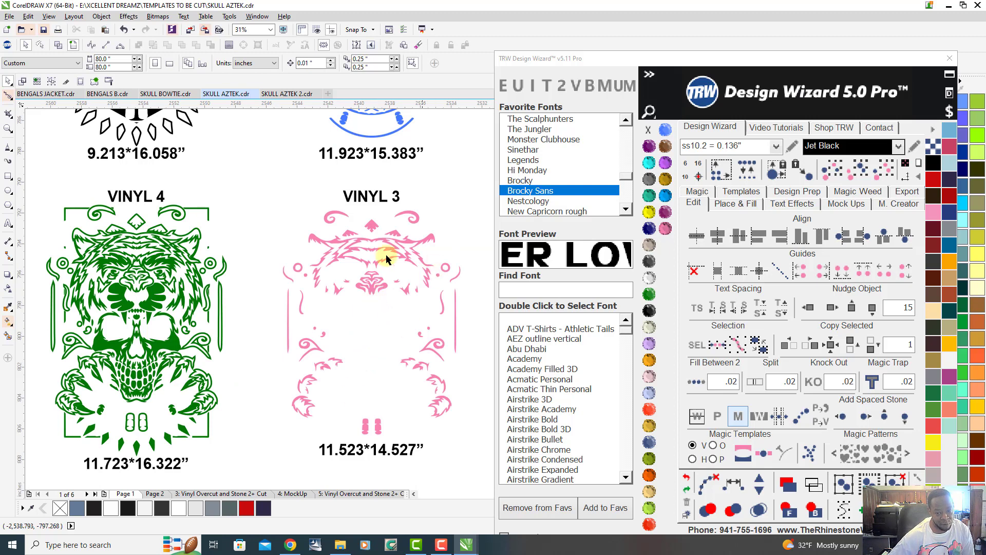
scroll(394, 330, down, 1)
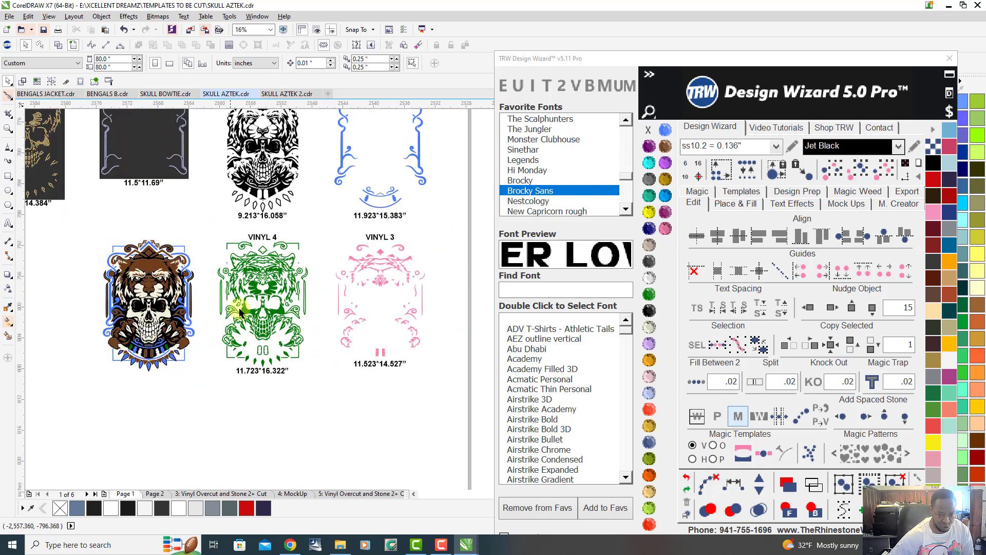
scroll(265, 379, down, 1)
scroll(266, 255, up, 1)
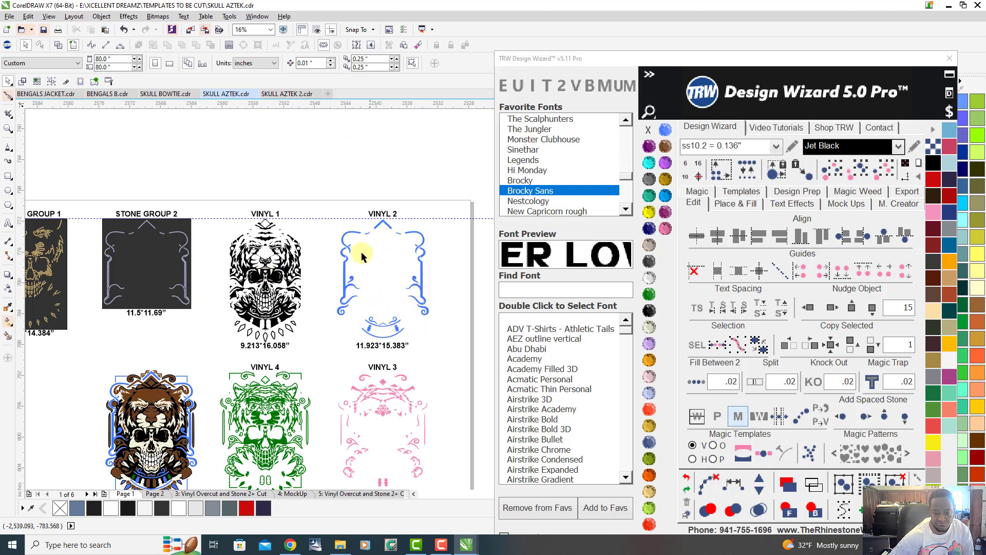
scroll(332, 260, down, 1)
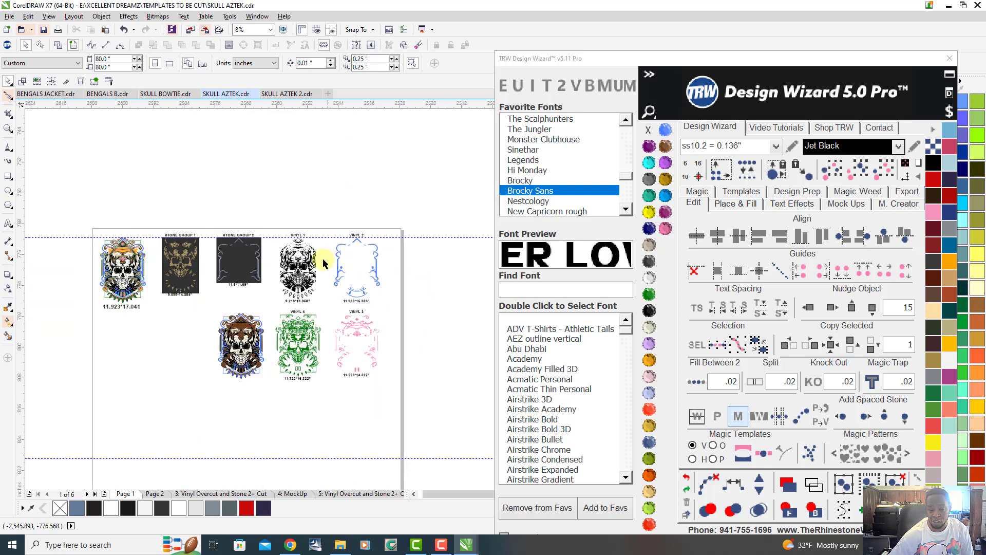
scroll(122, 266, up, 1)
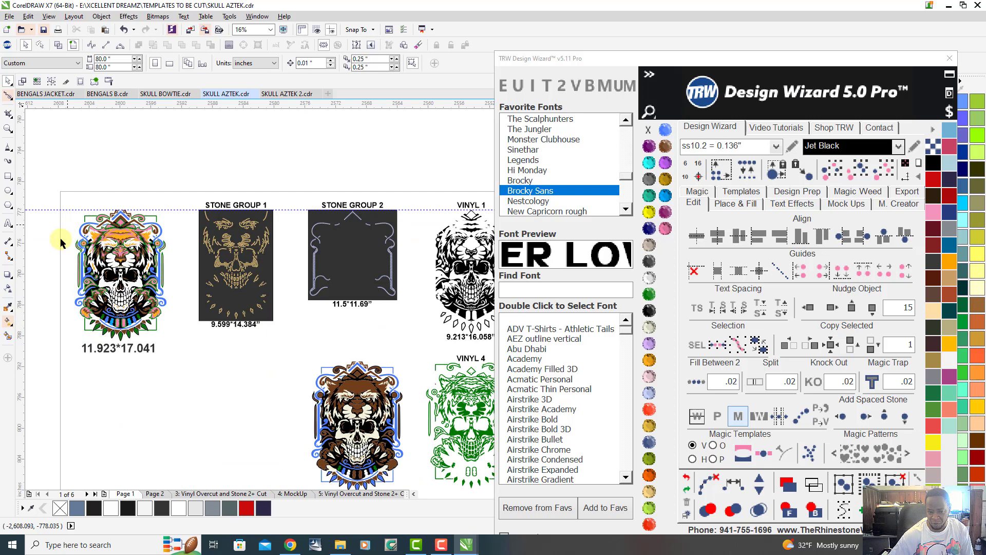
scroll(122, 243, down, 1)
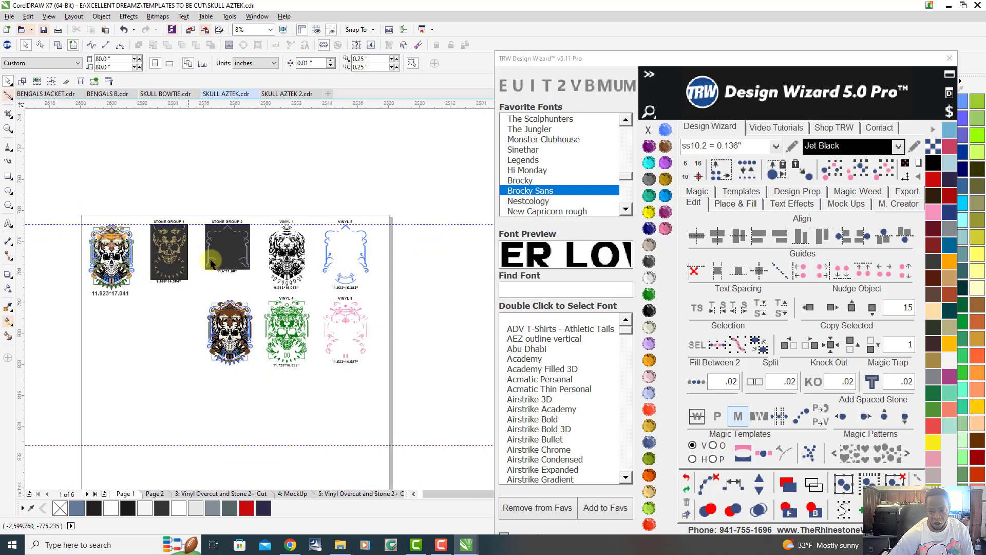
scroll(287, 259, up, 1)
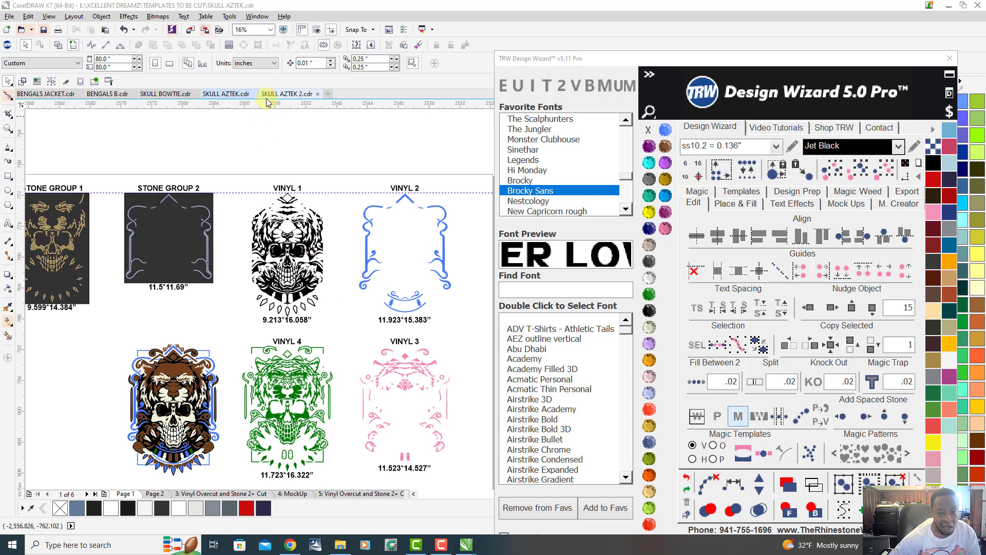
scroll(325, 308, down, 1)
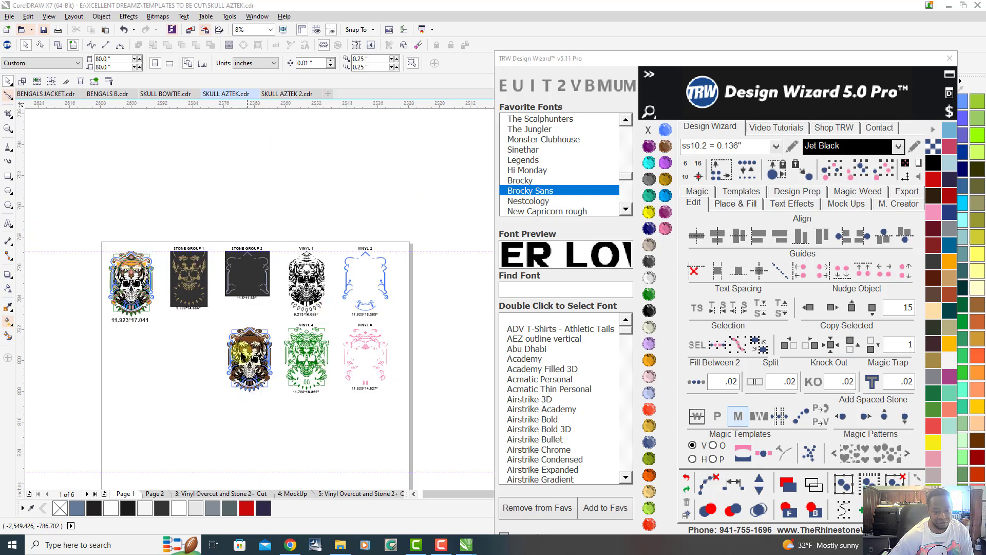
scroll(225, 379, up, 1)
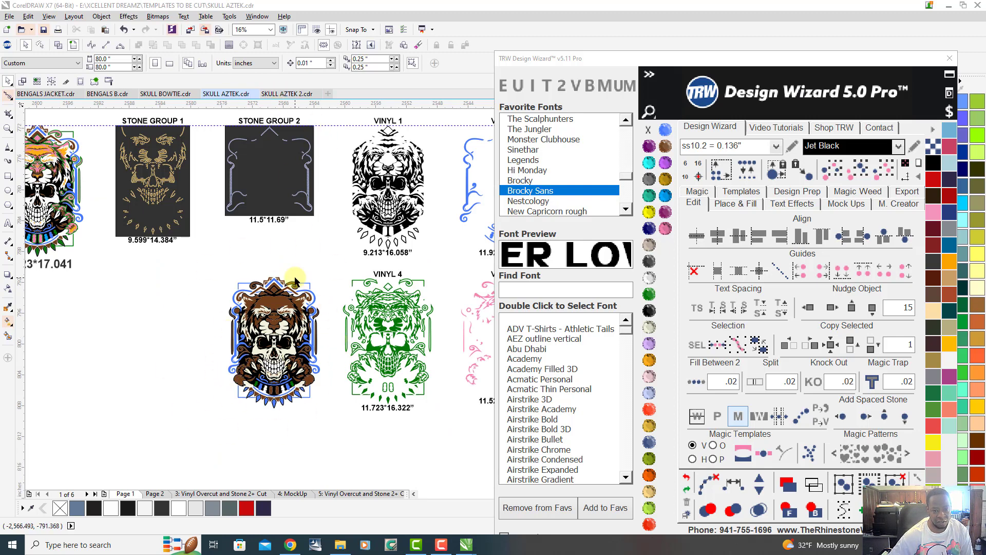
scroll(286, 262, down, 1)
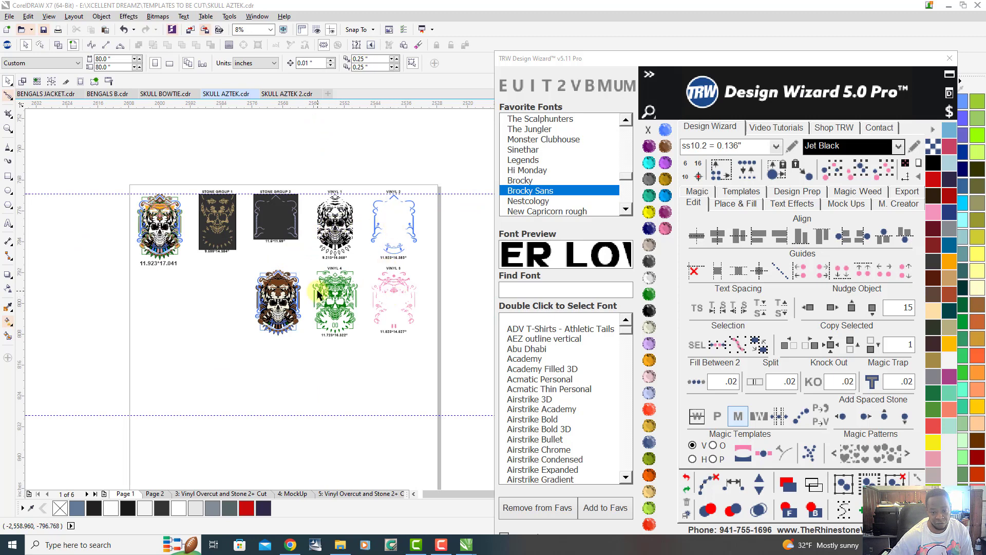
scroll(158, 226, up, 1)
scroll(170, 200, up, 1)
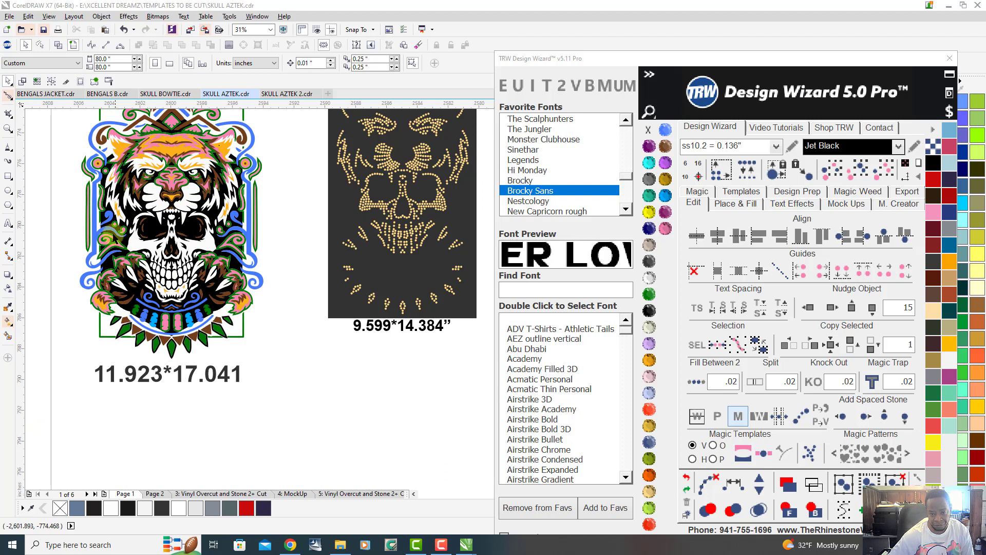
scroll(113, 225, up, 1)
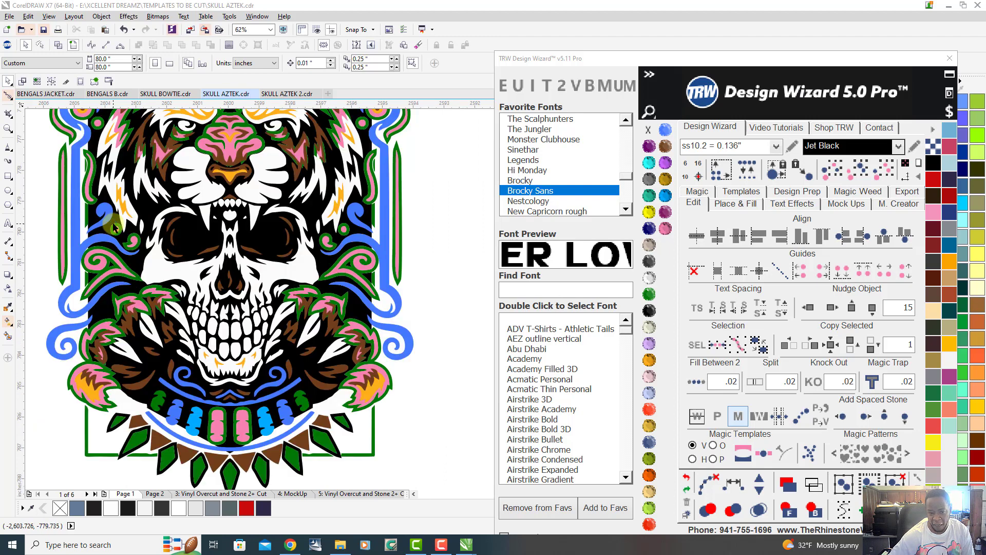
scroll(127, 231, down, 1)
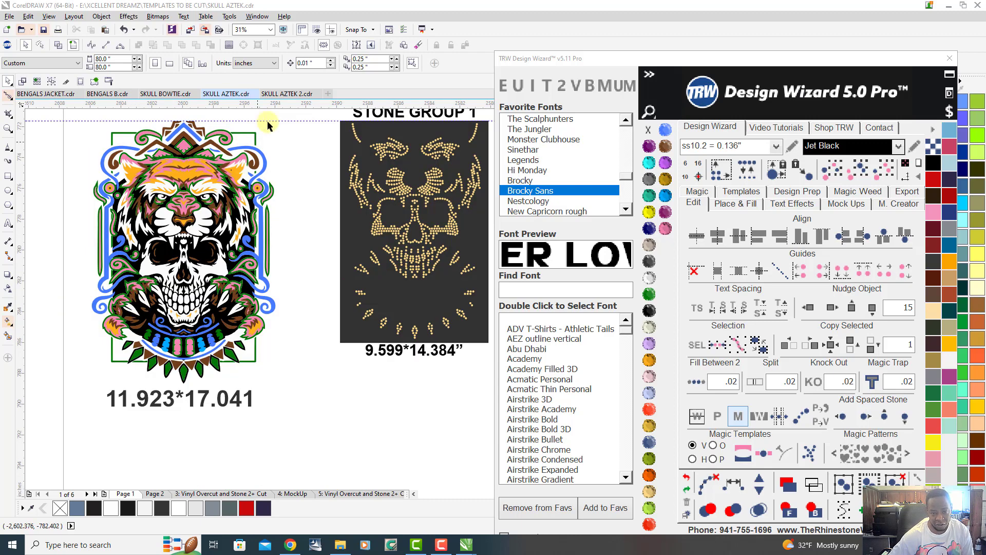
Step: In SKULL AZTEK 2, nudge the gold, cyan and black layers together into one stacked tiger
click(287, 94)
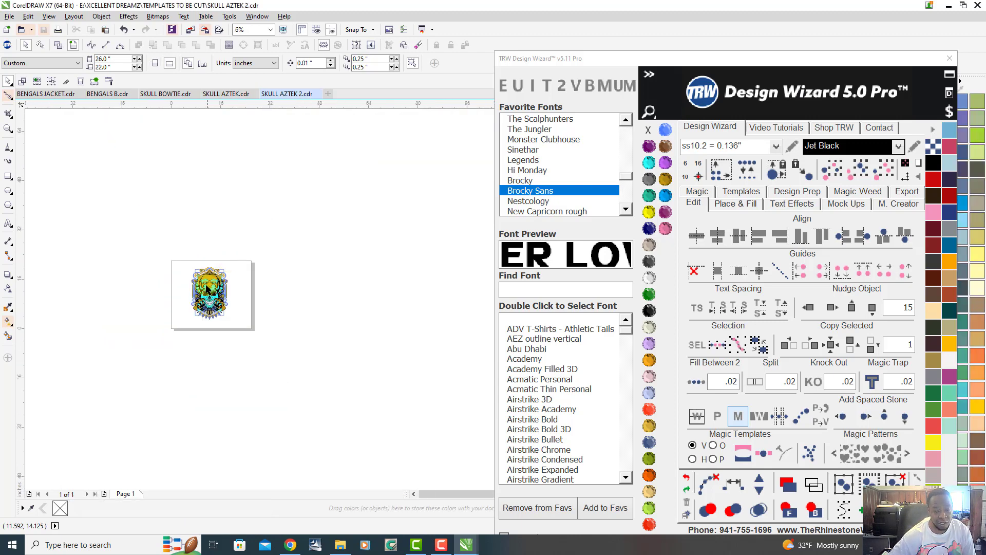
scroll(177, 300, up, 1)
click(220, 227)
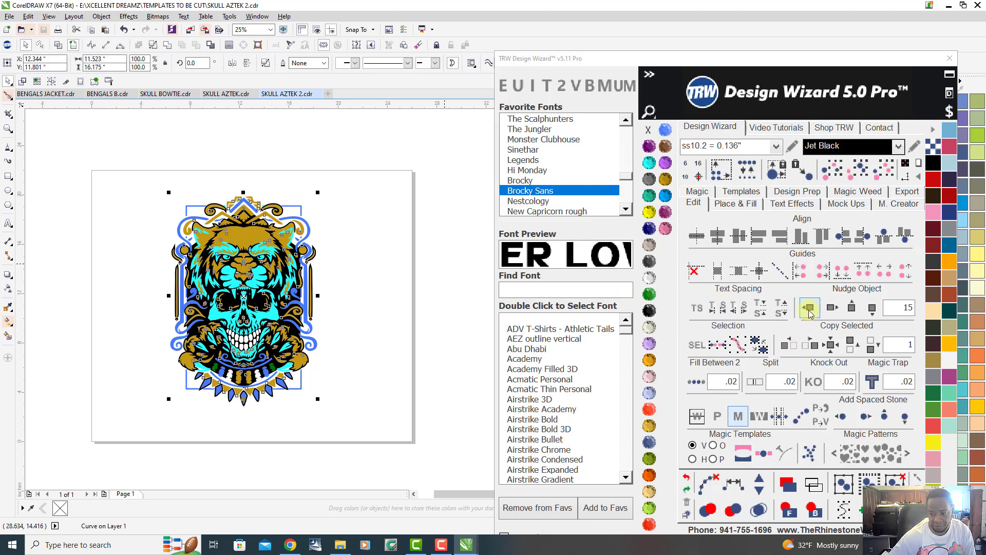
click(810, 307)
scroll(400, 298, down, 1)
scroll(347, 298, up, 1)
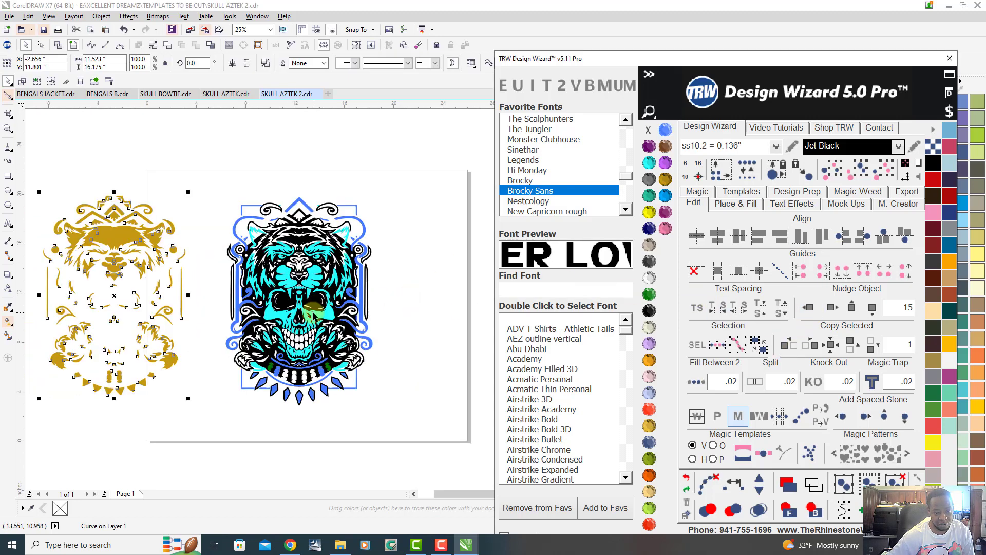
click(270, 308)
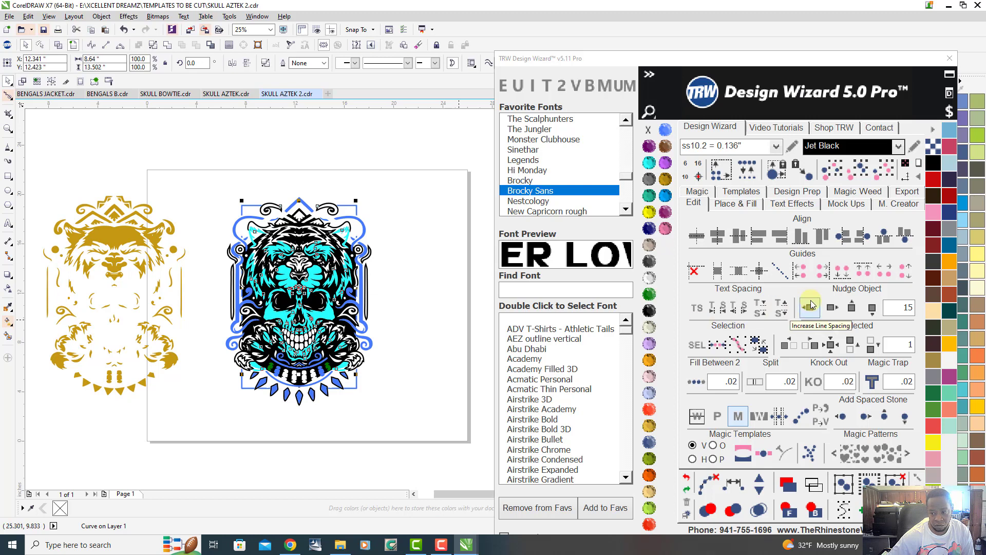
click(807, 307)
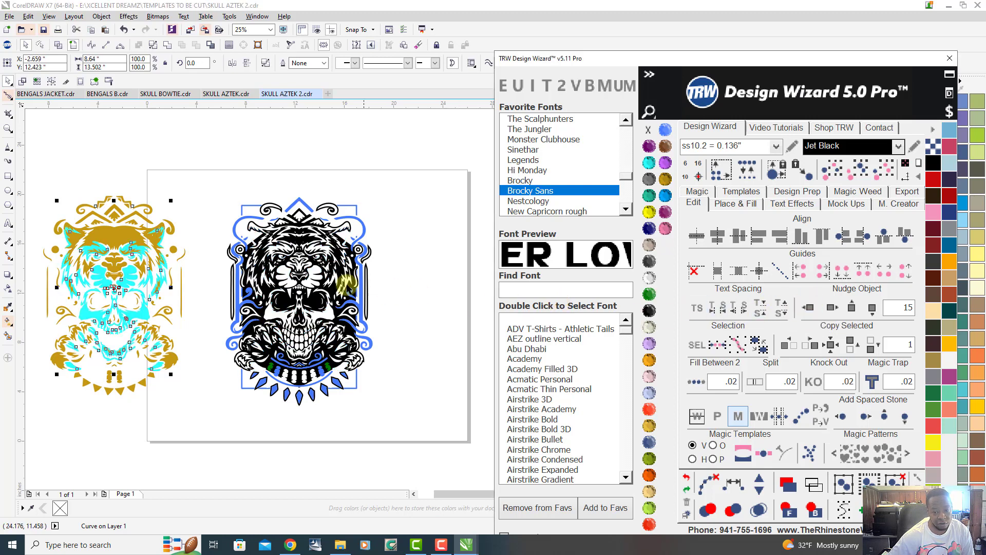
scroll(339, 309, up, 1)
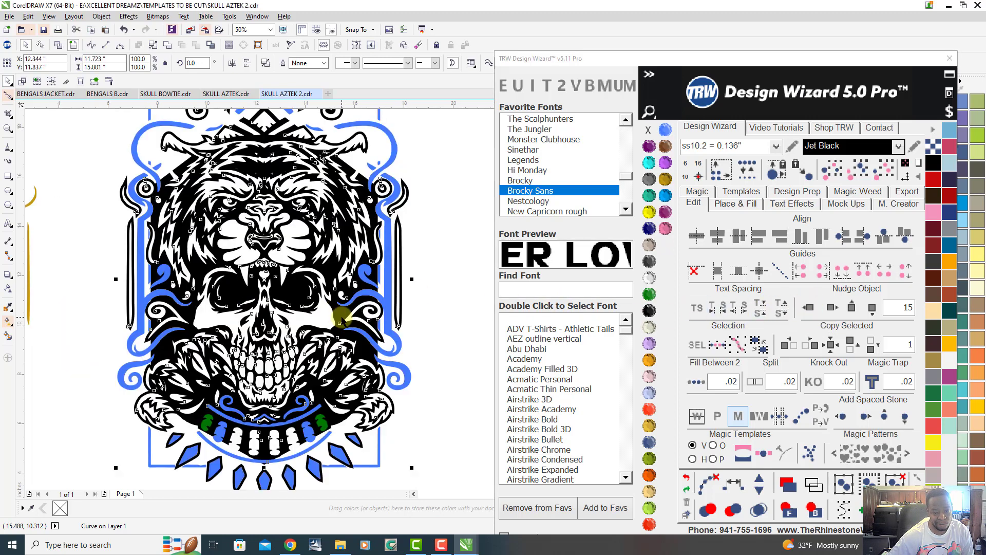
scroll(448, 300, down, 1)
click(809, 309)
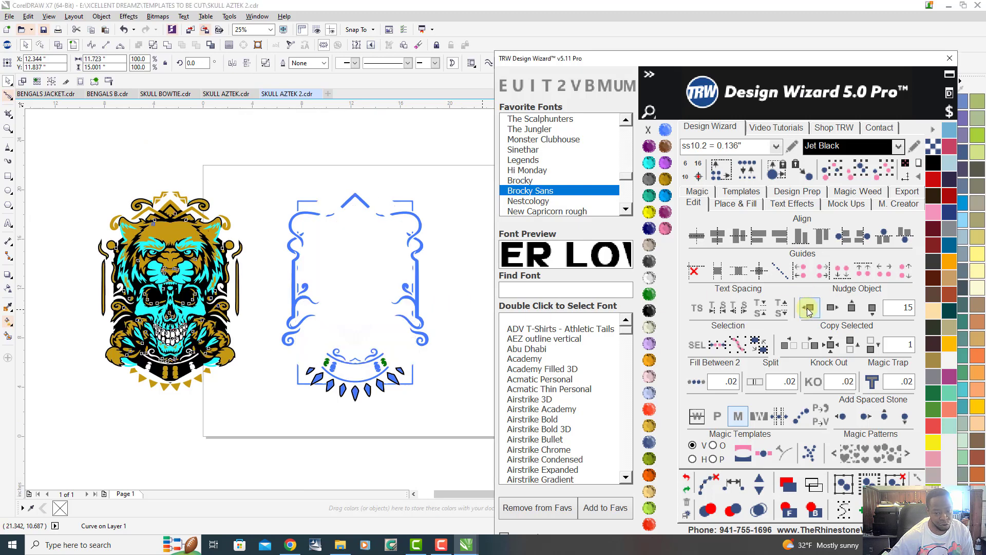
Step: Select the whole blue frame group ready to add to the stack
click(419, 307)
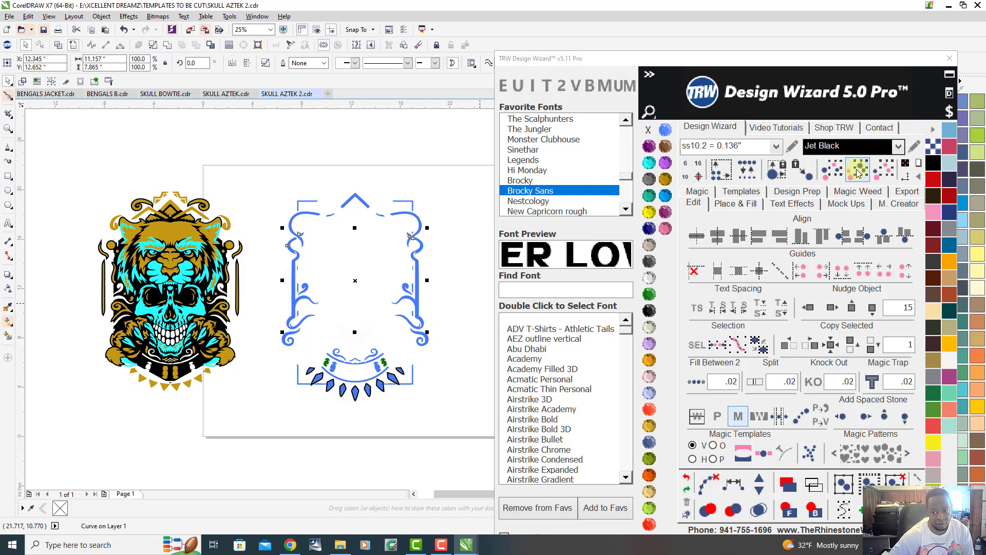
click(838, 204)
Step: Nudge the blue frame onto the stack and weld two overlapping pieces into one
click(809, 308)
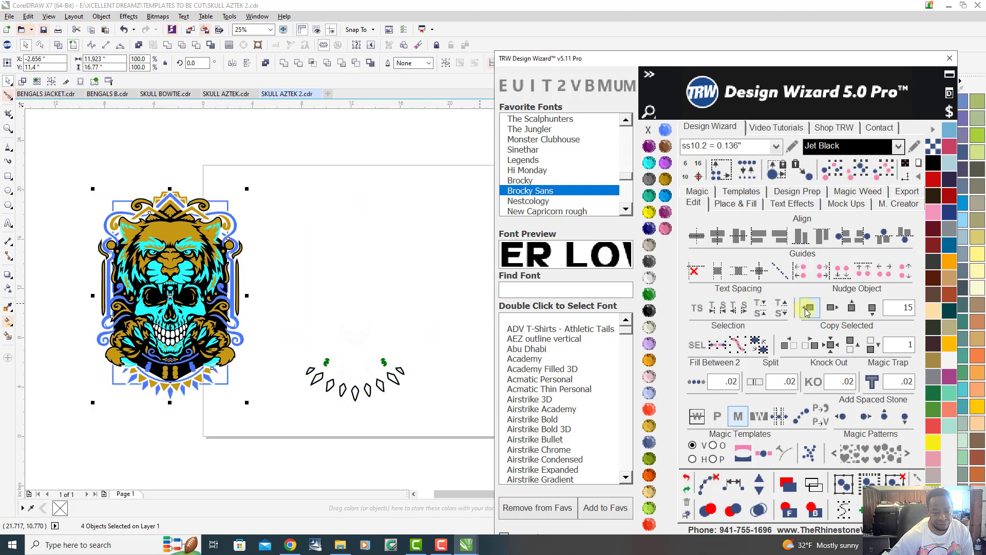
click(292, 301)
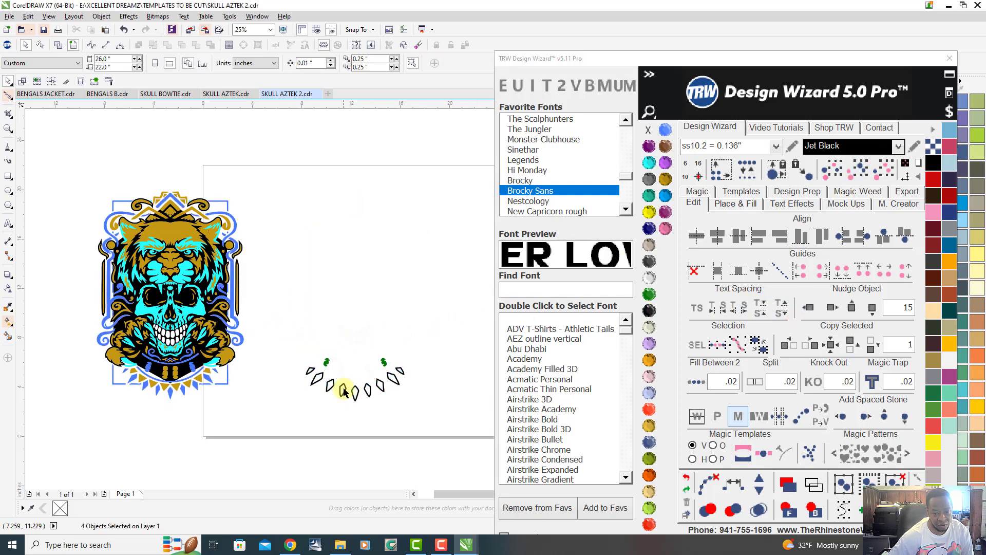
click(358, 392)
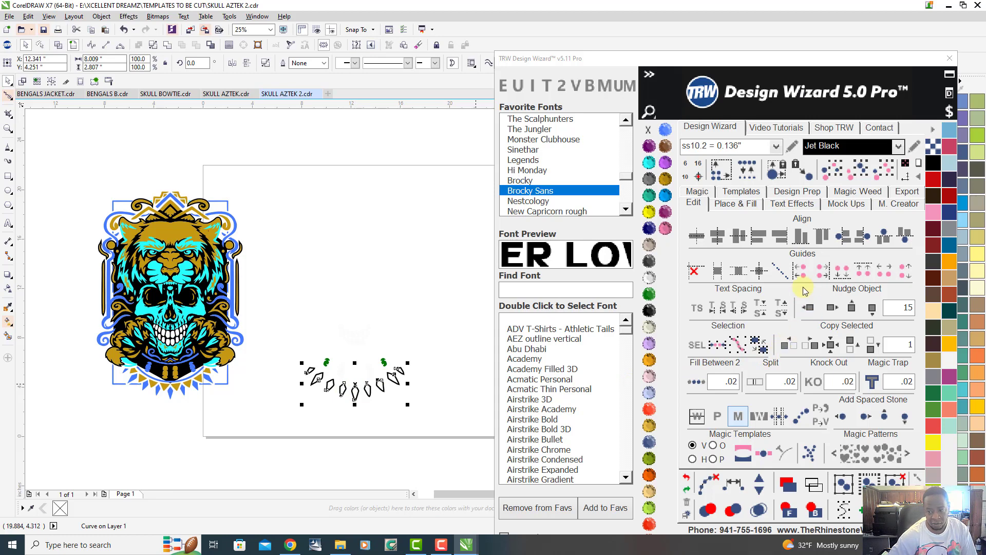
click(811, 308)
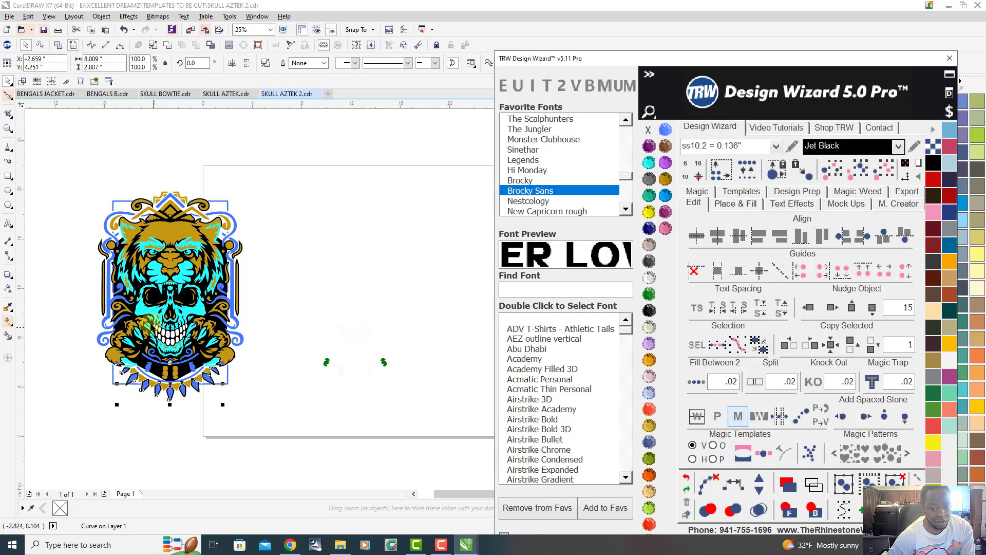
scroll(151, 323, up, 4)
shift+click(135, 235)
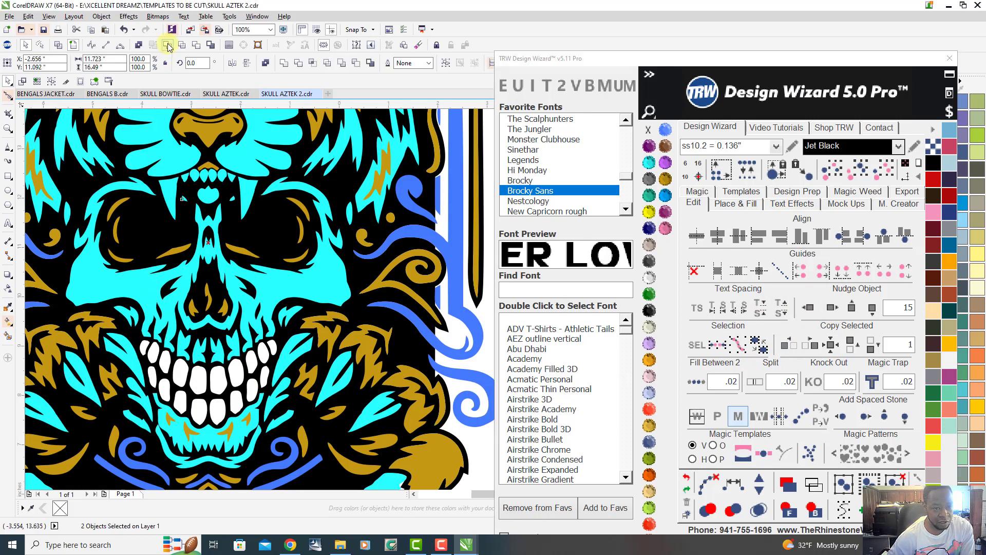
click(168, 46)
scroll(232, 285, down, 2)
scroll(353, 289, down, 2)
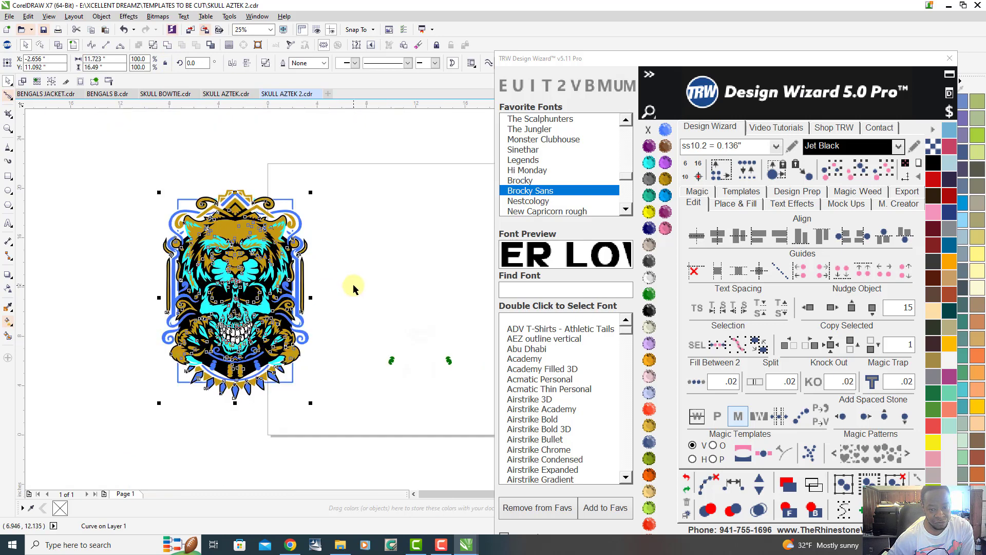
click(351, 309)
Step: Turn the two leftover green circles into Amethyst purple rhinestones after trying Crystal and TRW Blue
drag(366, 337, 497, 416)
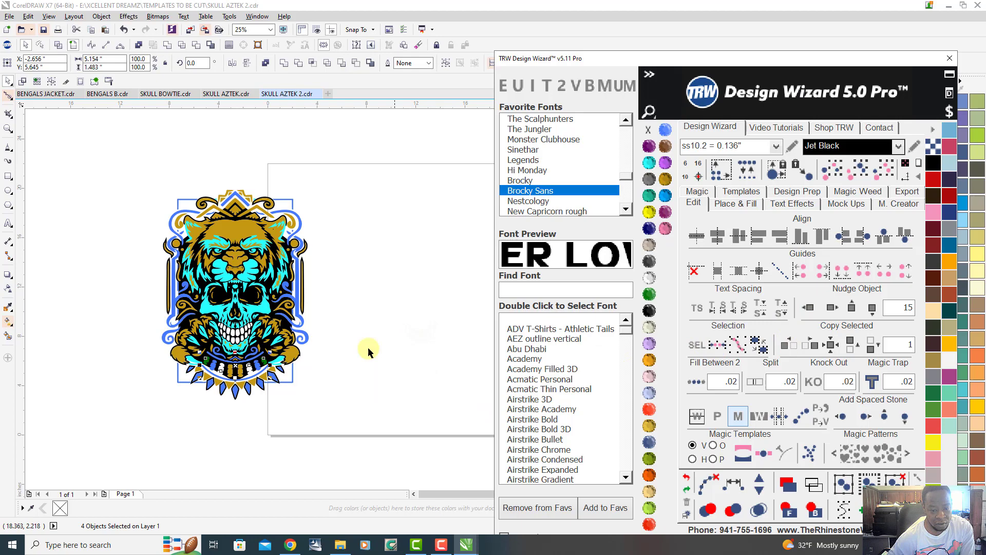
scroll(219, 377, up, 2)
scroll(220, 377, up, 2)
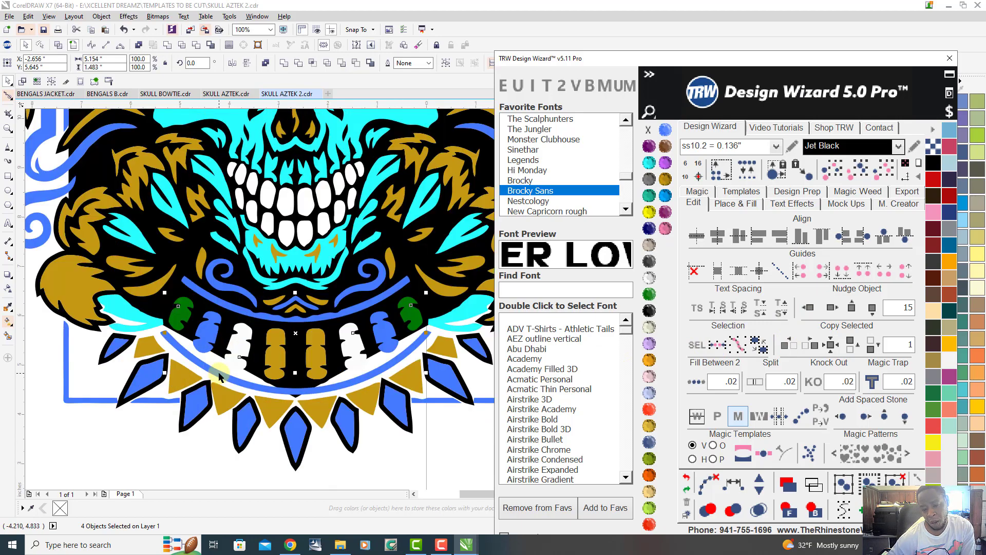
scroll(289, 440, down, 1)
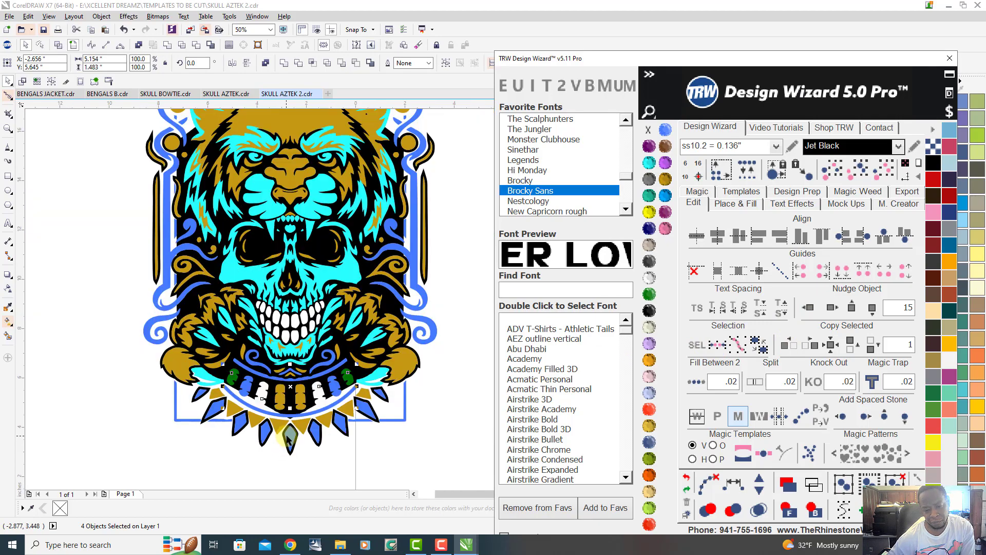
scroll(329, 461, up, 1)
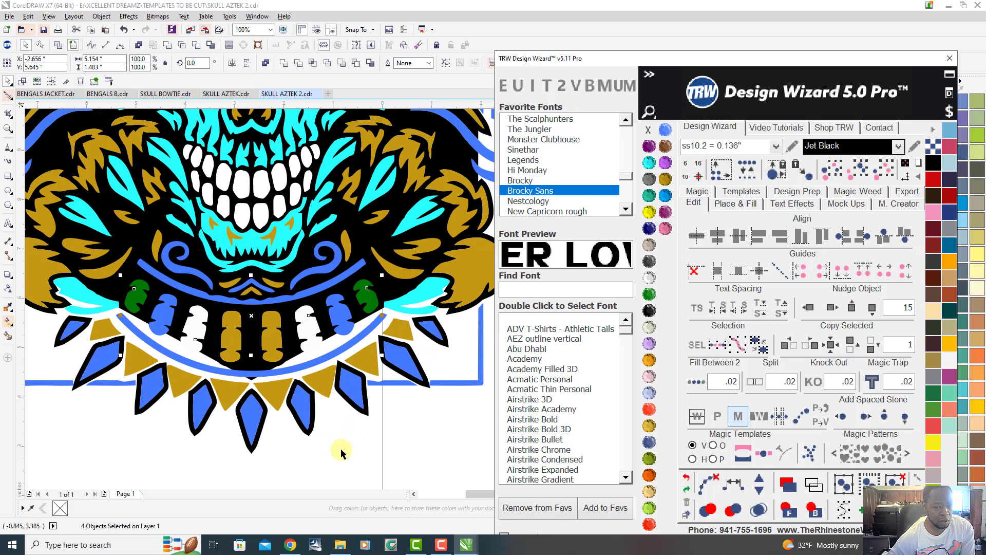
click(338, 454)
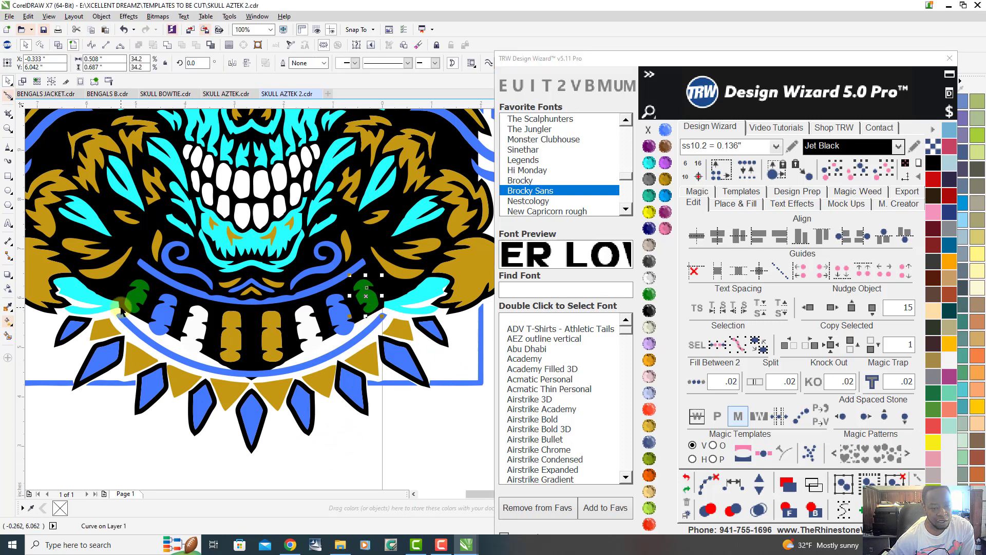
shift+click(136, 300)
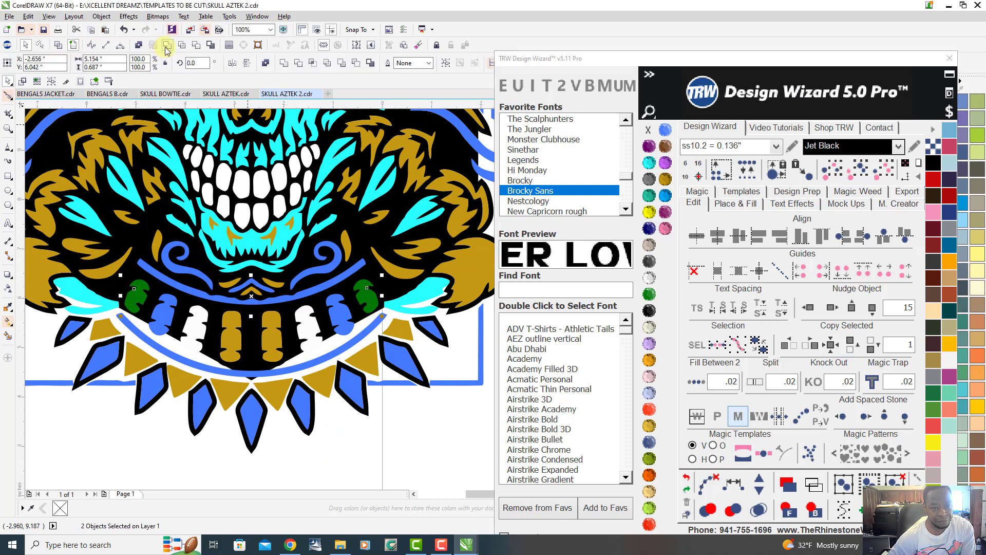
click(649, 244)
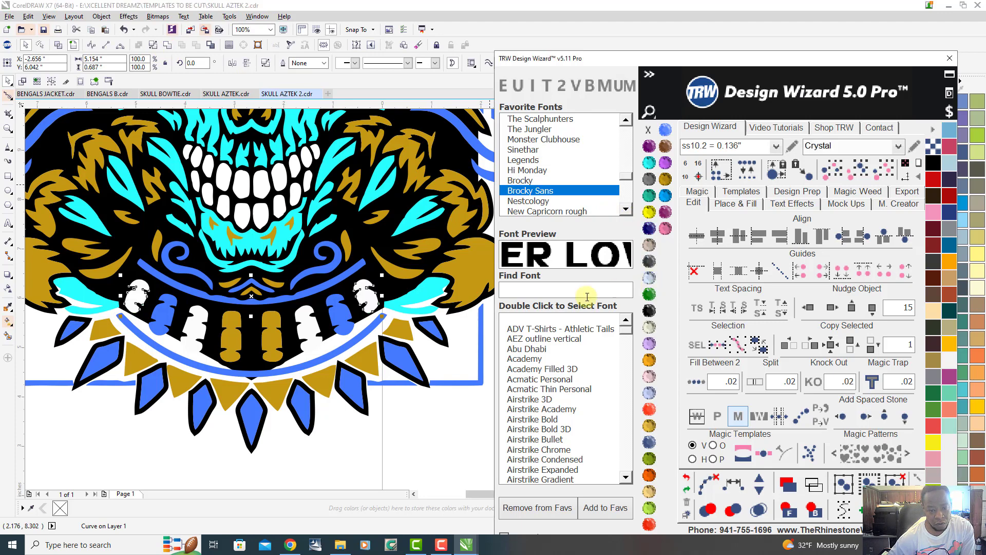
scroll(385, 355, down, 2)
scroll(386, 354, down, 1)
scroll(368, 354, up, 3)
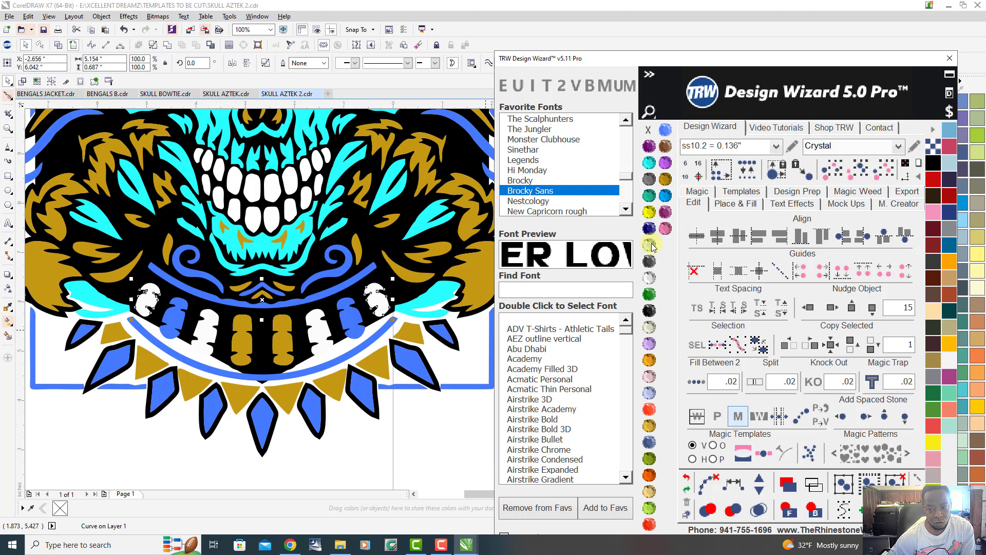
click(665, 197)
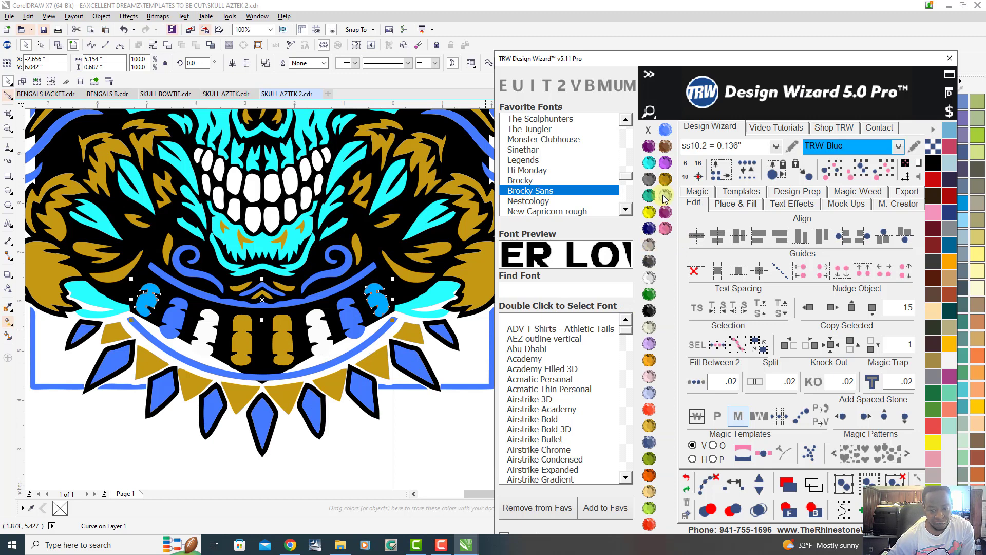
click(649, 146)
click(354, 326)
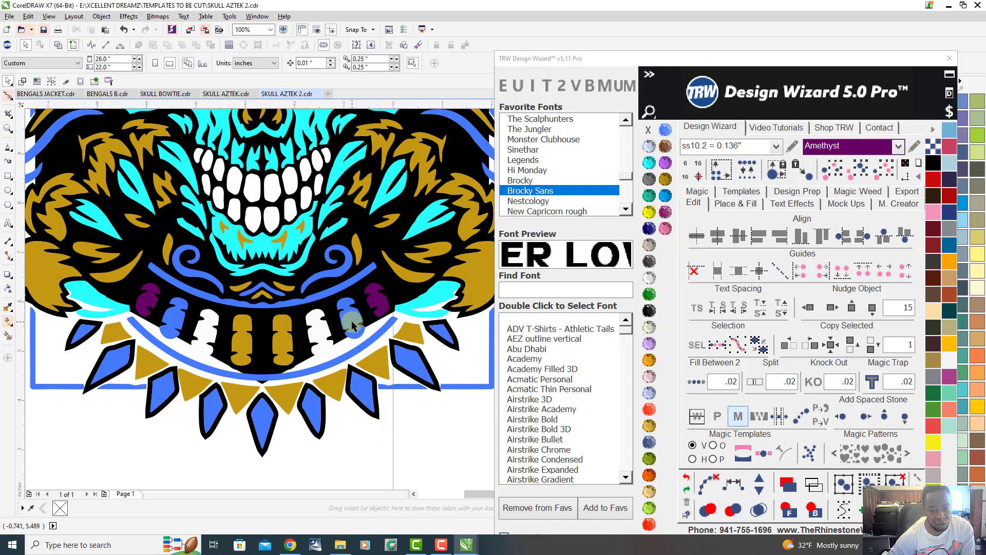
click(316, 333)
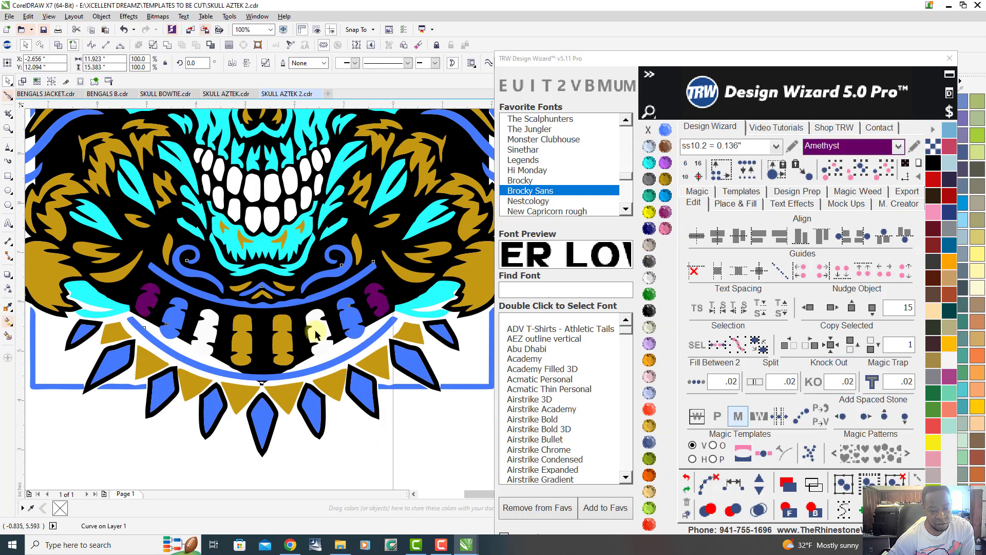
Step: Smart-fill two tooth areas blue, then colour bead pairs in the lower band Amethyst purple
click(9, 337)
click(172, 318)
click(207, 328)
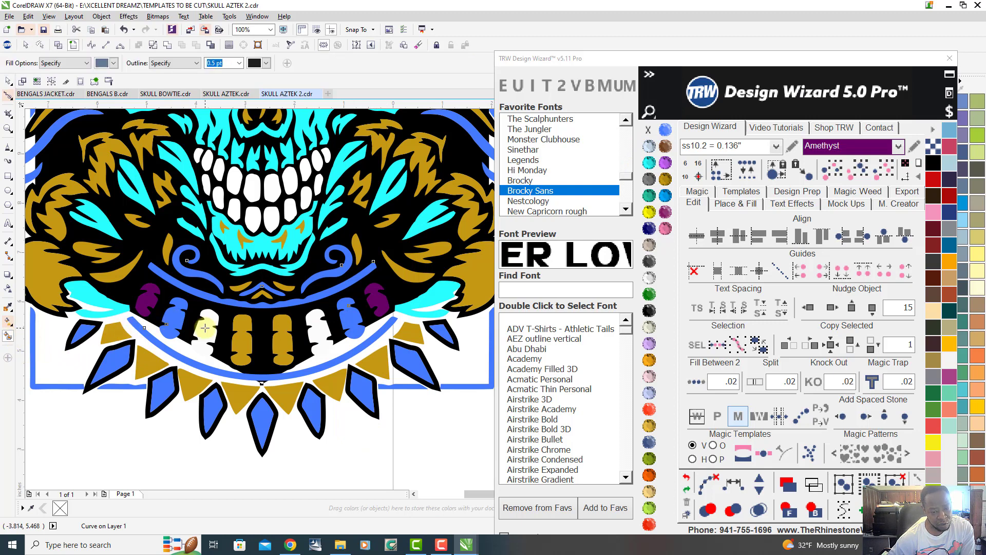
click(9, 81)
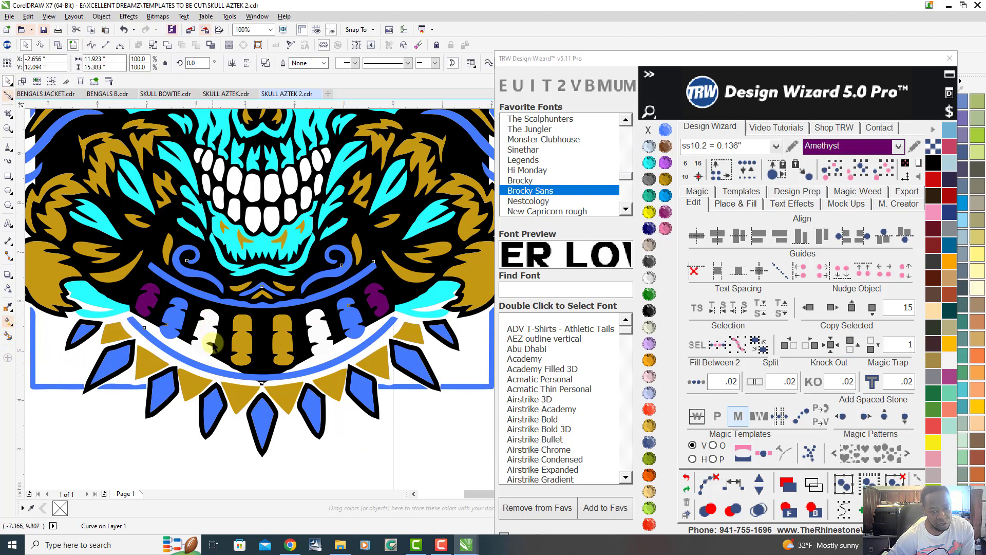
click(207, 331)
shift+click(316, 333)
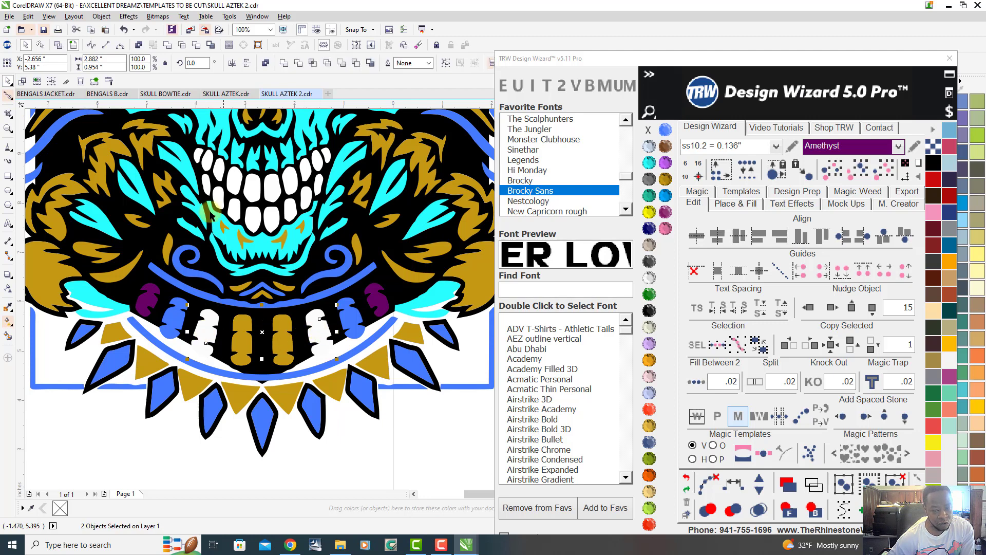
click(649, 146)
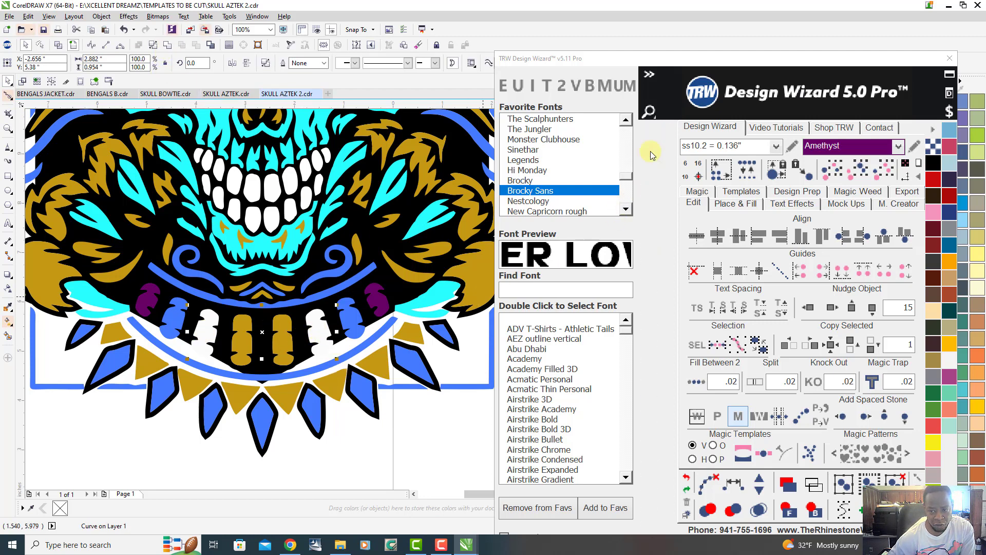
click(383, 301)
shift+click(293, 311)
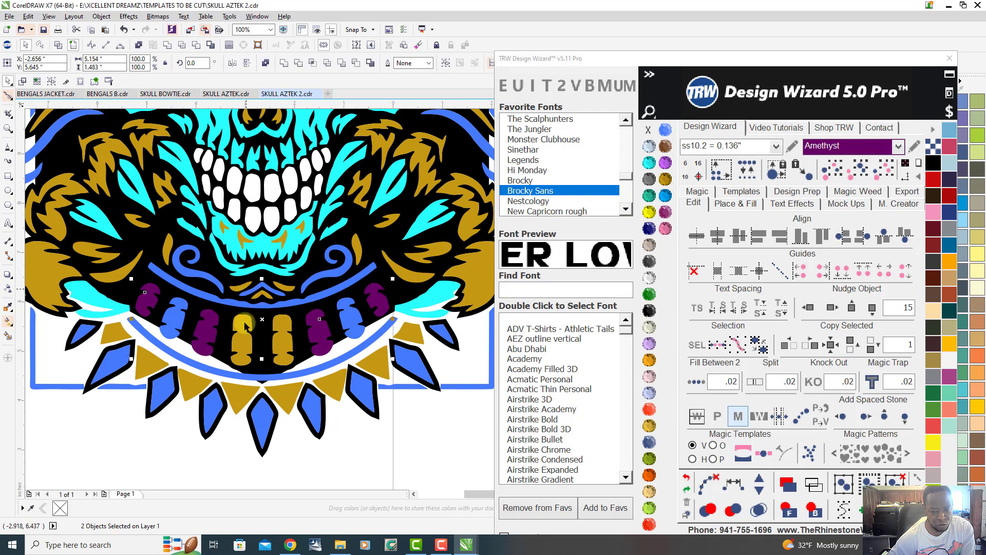
scroll(285, 387, down, 1)
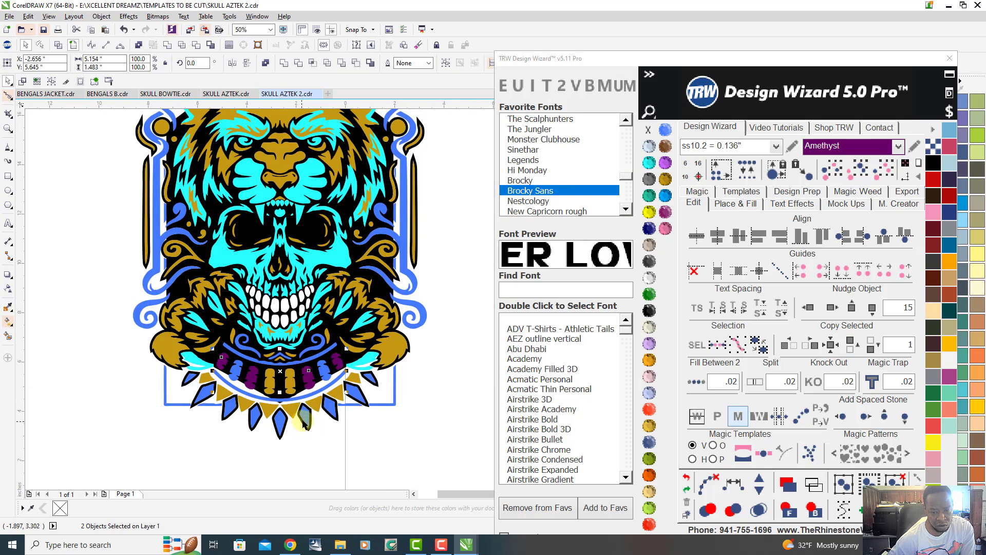
Step: Make the selected beads Crystal white, weld the white pieces, and drag the whole design to the right
click(649, 278)
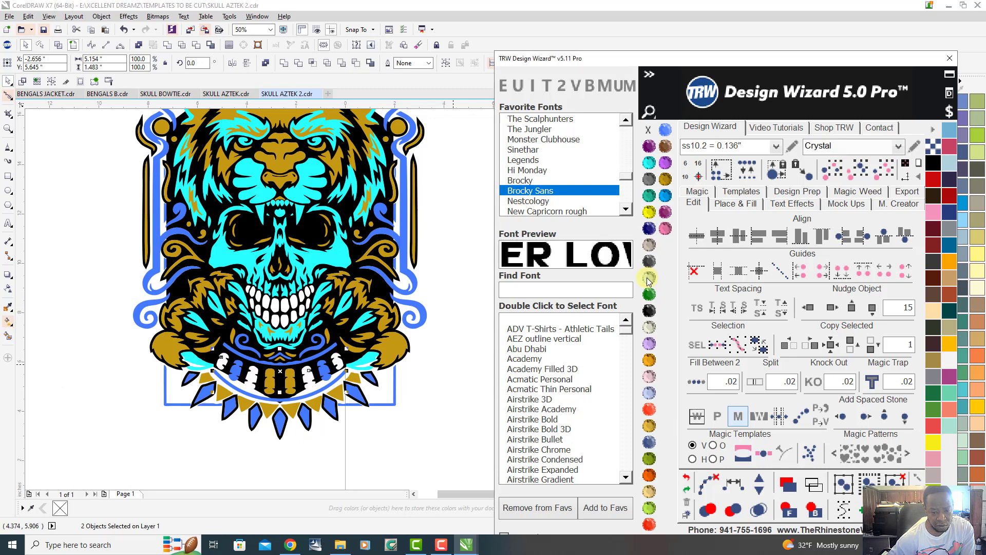
click(169, 46)
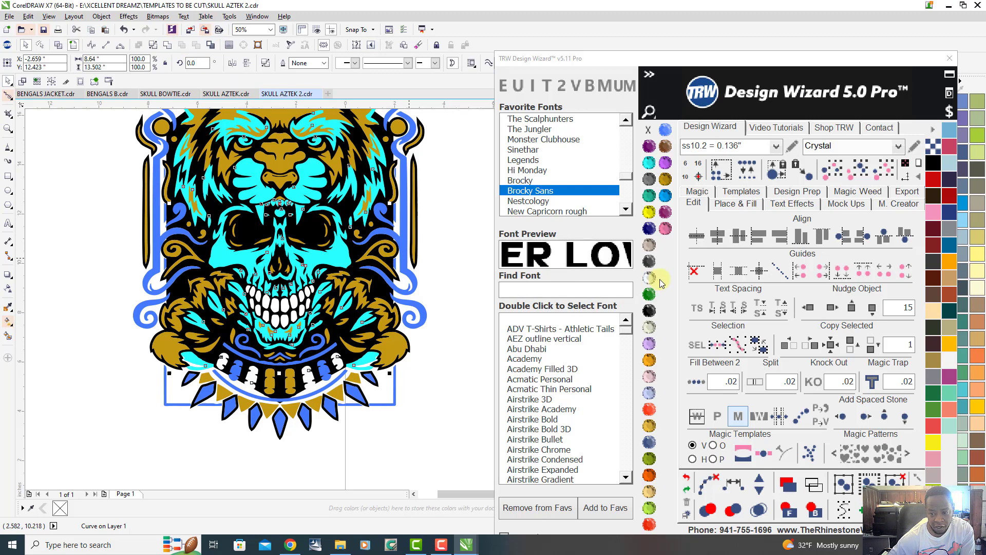
scroll(336, 257, down, 1)
click(42, 166)
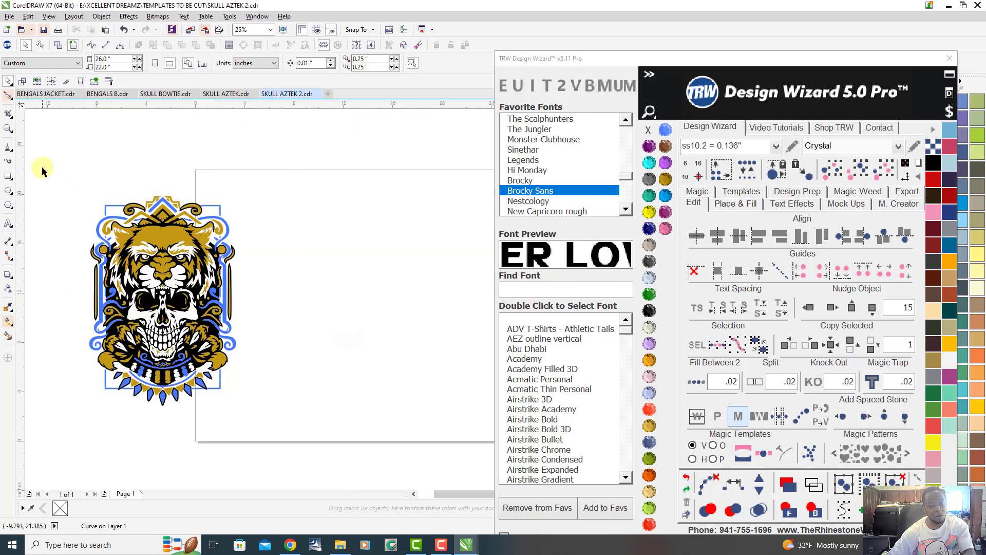
drag(42, 167, 286, 440)
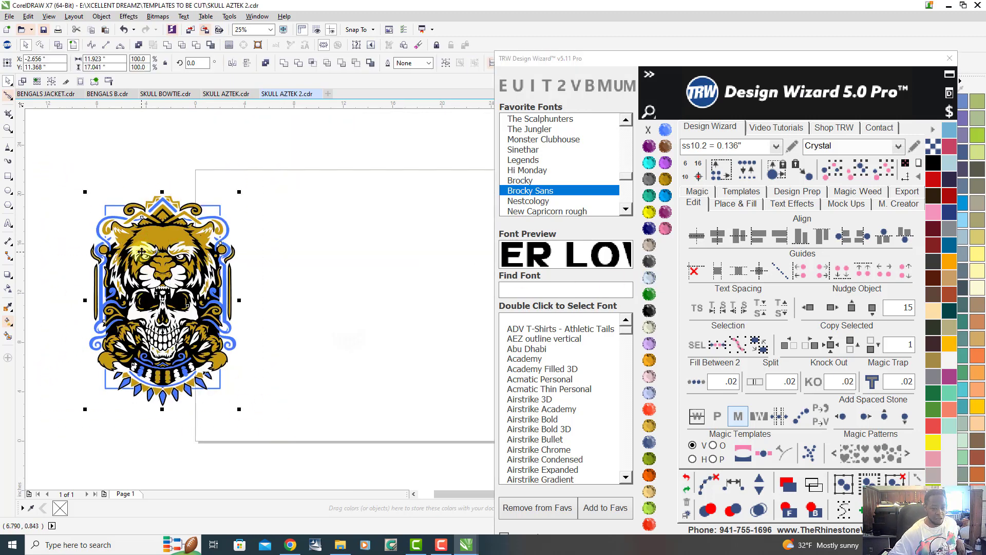
mouse_move(206, 266)
mouse_down()
mouse_move(361, 262)
mouse_move(351, 254)
mouse_up()
scroll(347, 255, up, 1)
scroll(363, 247, up, 1)
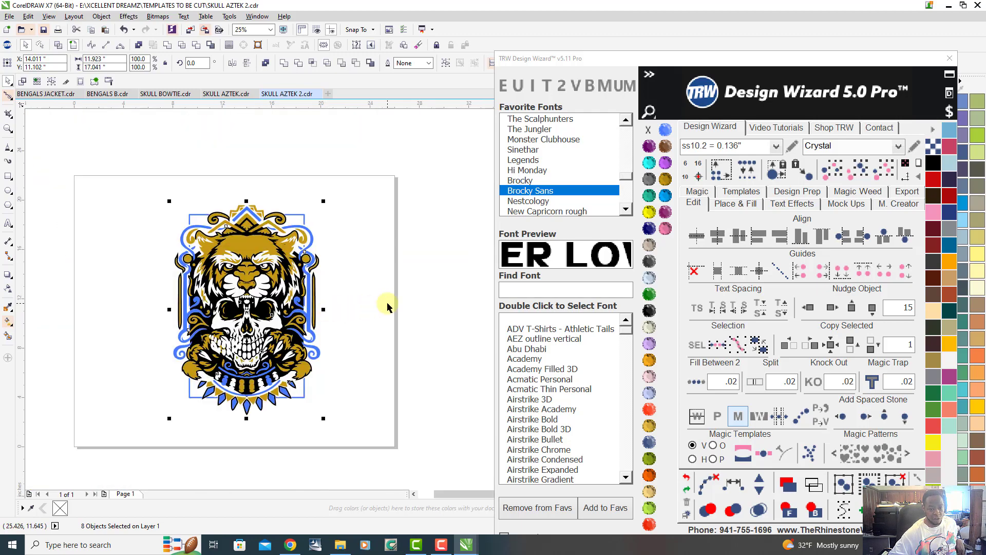
click(353, 312)
scroll(339, 300, up, 3)
scroll(328, 281, down, 1)
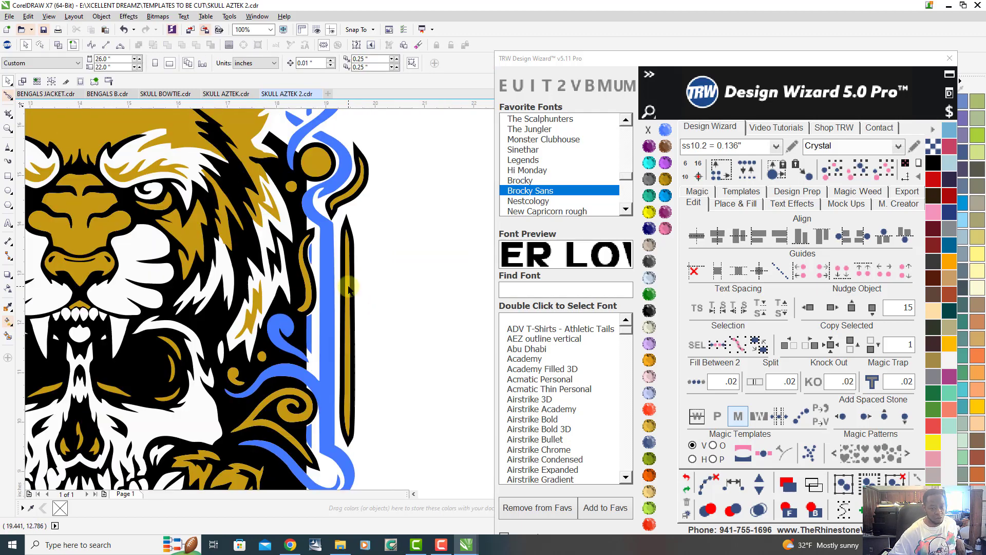
scroll(339, 285, down, 1)
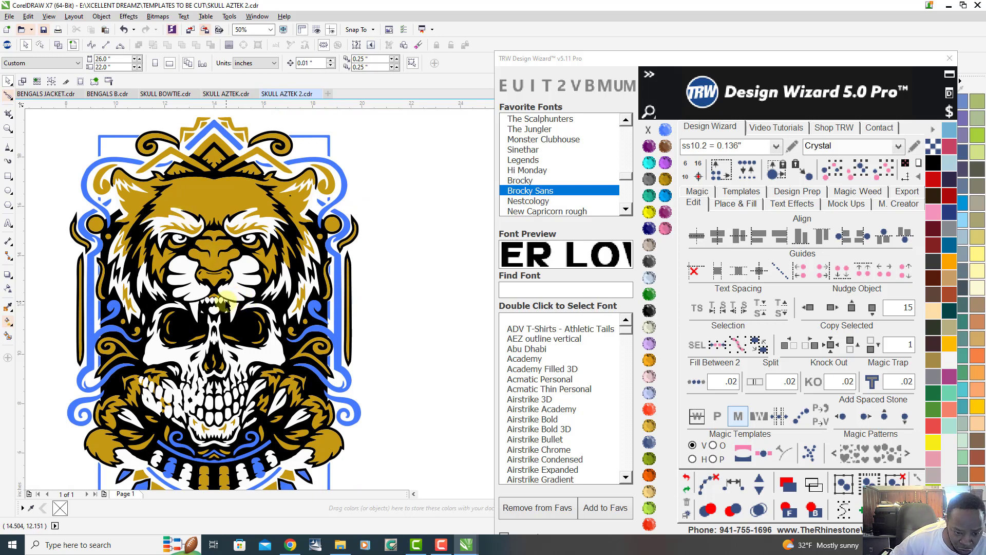
scroll(232, 304, down, 1)
scroll(168, 339, up, 1)
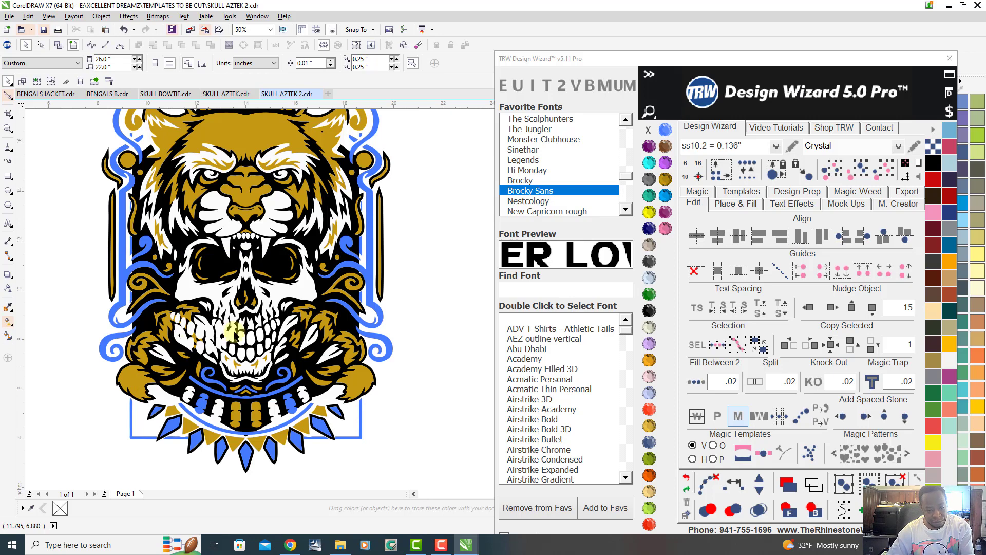
scroll(215, 332, up, 2)
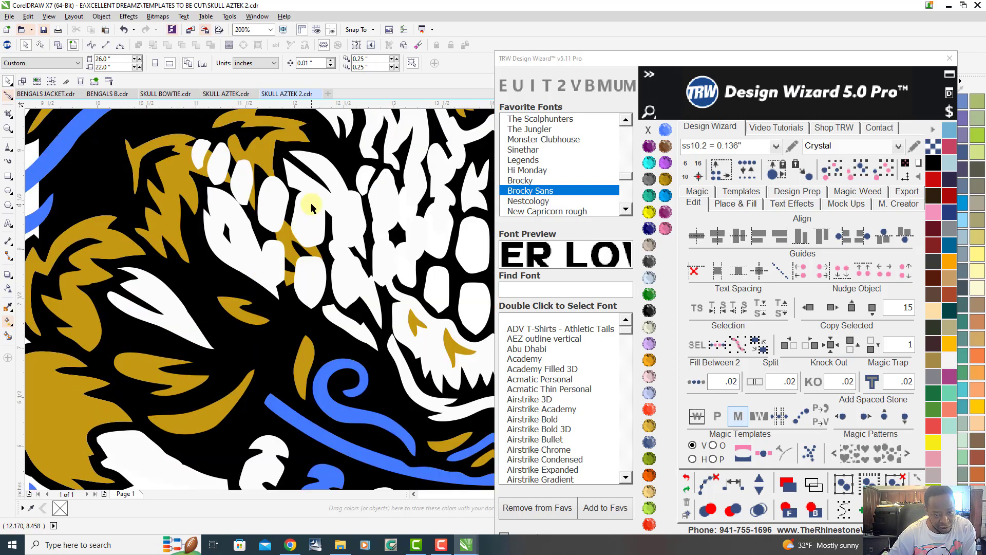
scroll(245, 287, up, 1)
scroll(232, 300, down, 5)
scroll(270, 278, down, 2)
mouse_move(279, 271)
mouse_down()
mouse_move(232, 270)
mouse_move(324, 297)
mouse_up()
scroll(278, 270, up, 3)
scroll(382, 326, down, 2)
scroll(326, 295, up, 1)
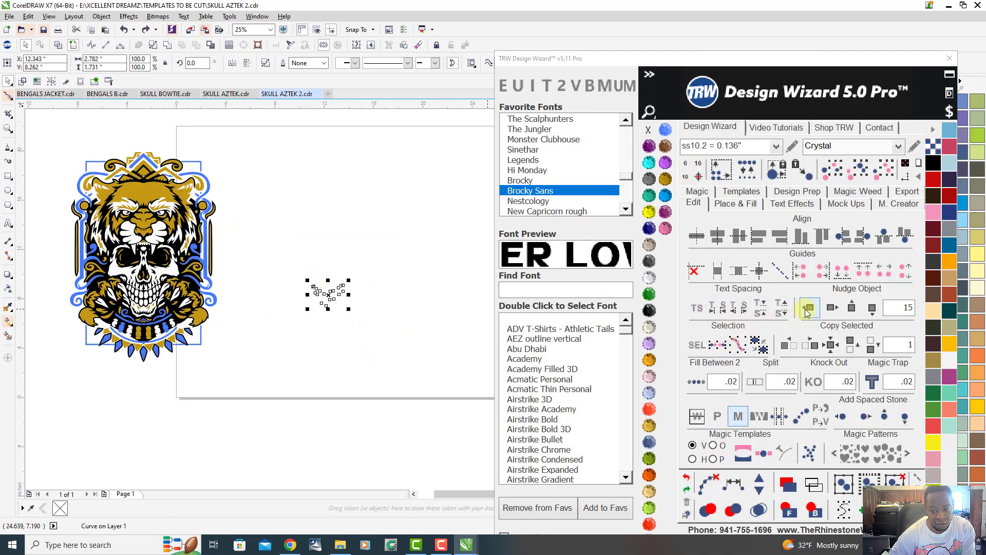
Step: Nudge the stray piece back in and set the teeth to Crystal white after trying TRW Pink
click(808, 309)
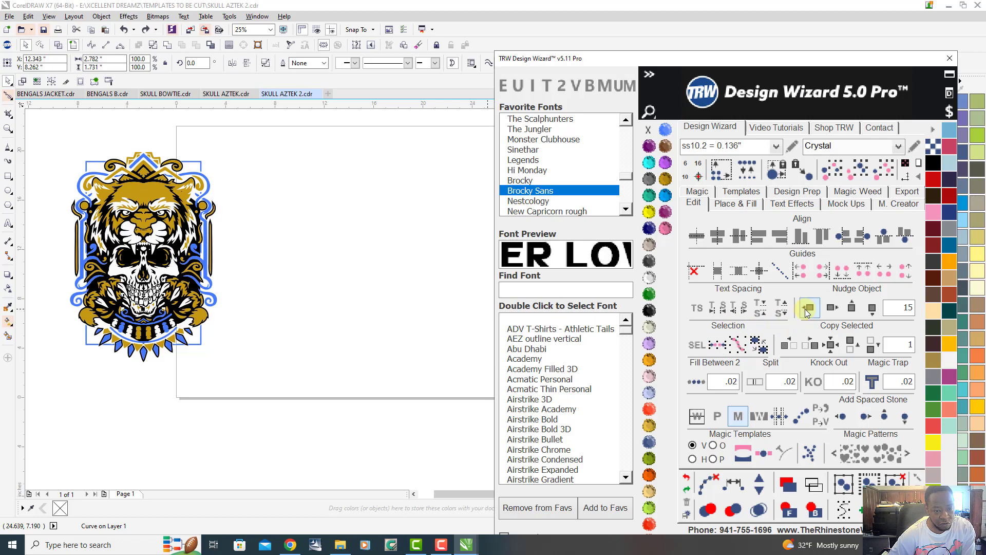
click(665, 229)
scroll(231, 293, up, 3)
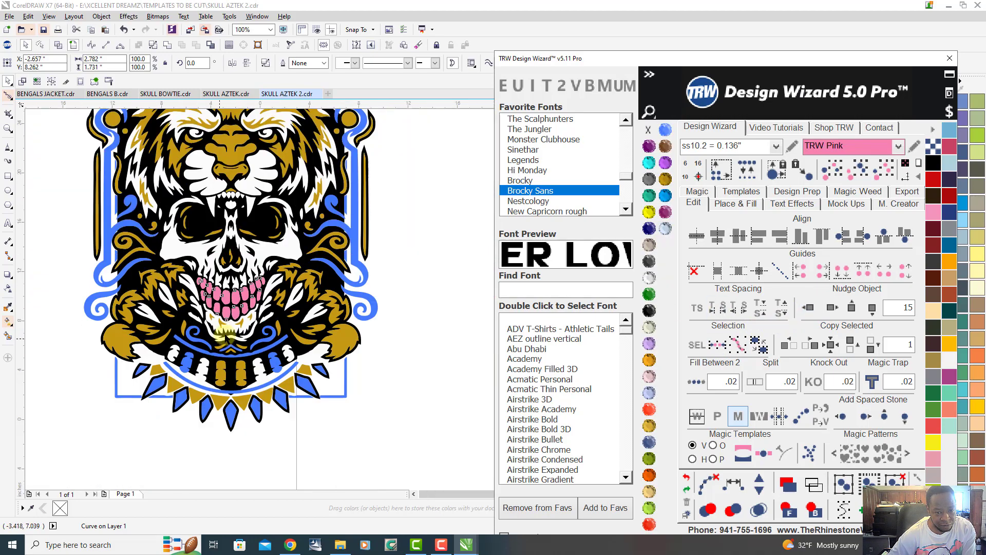
scroll(231, 293, down, 3)
click(109, 184)
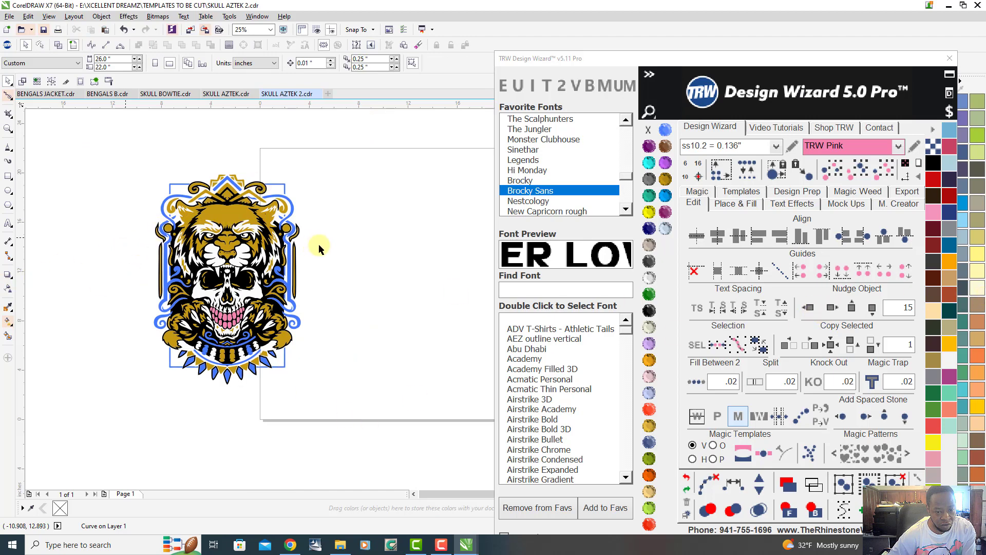
scroll(320, 245, up, 1)
scroll(216, 385, up, 1)
scroll(209, 381, up, 2)
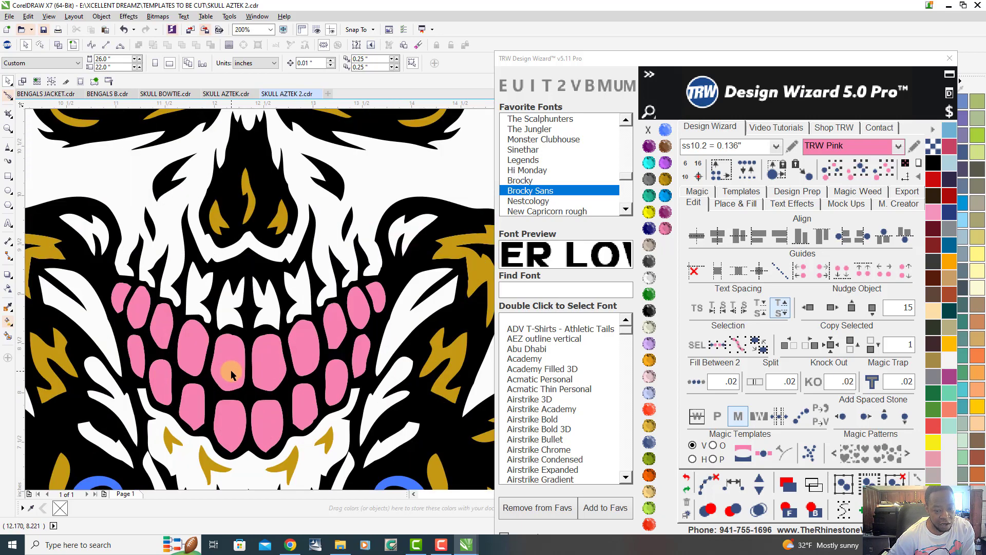
click(231, 374)
click(649, 278)
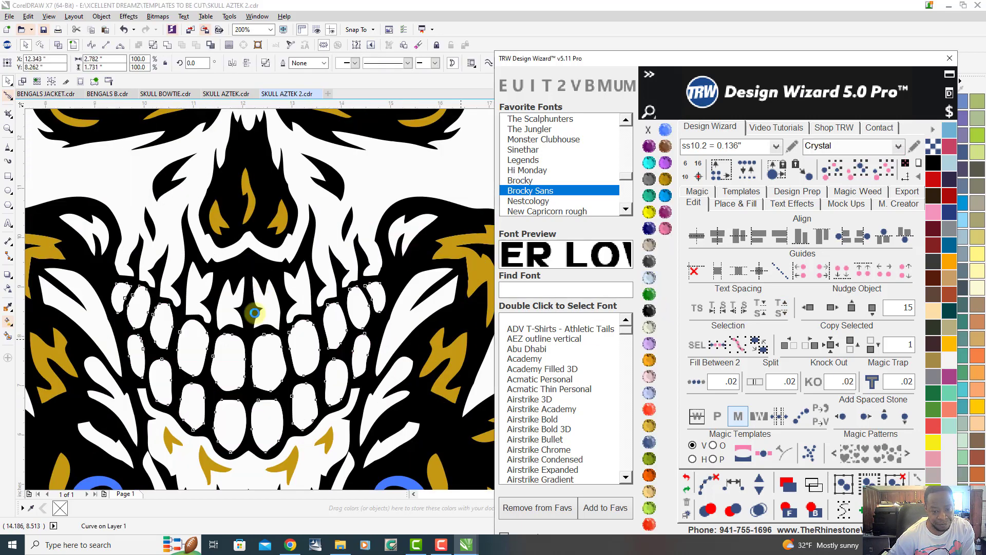
scroll(333, 317, down, 3)
click(361, 301)
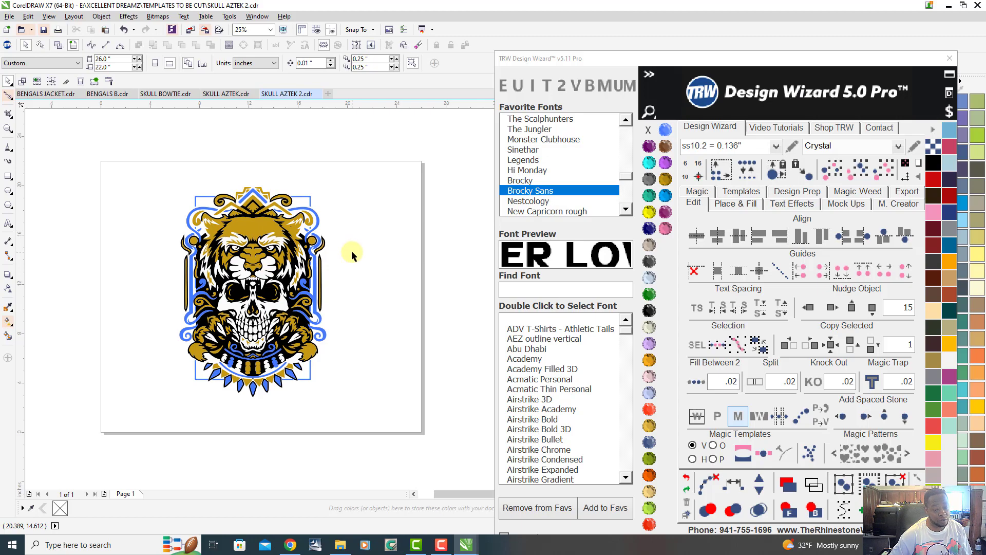
scroll(239, 236, up, 1)
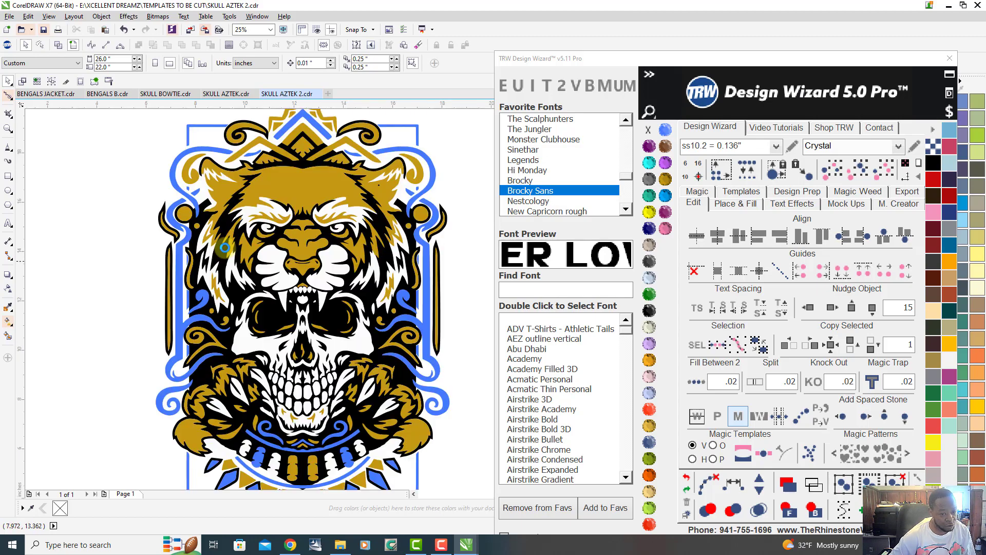
scroll(231, 239, up, 1)
scroll(209, 260, down, 1)
scroll(234, 247, down, 1)
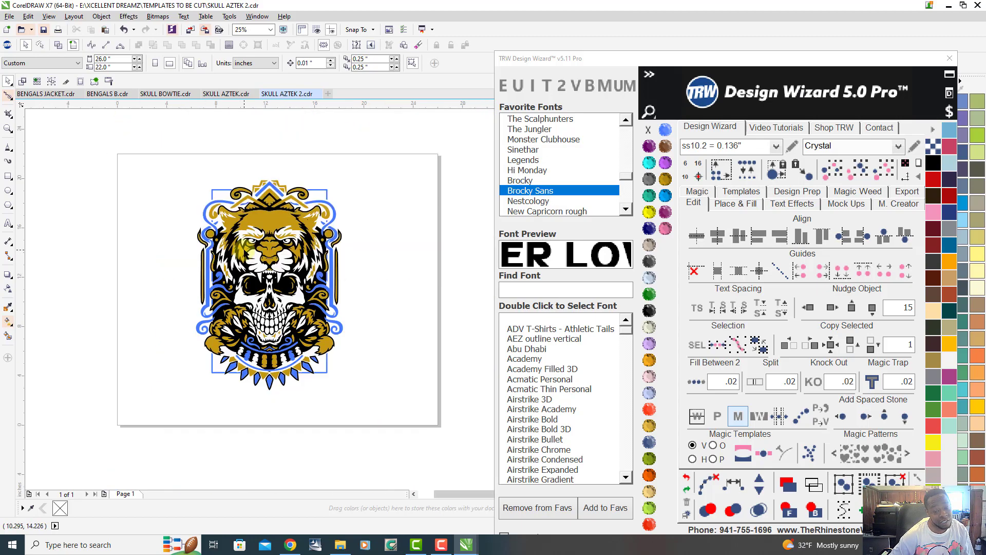
scroll(247, 262, up, 1)
scroll(251, 268, down, 1)
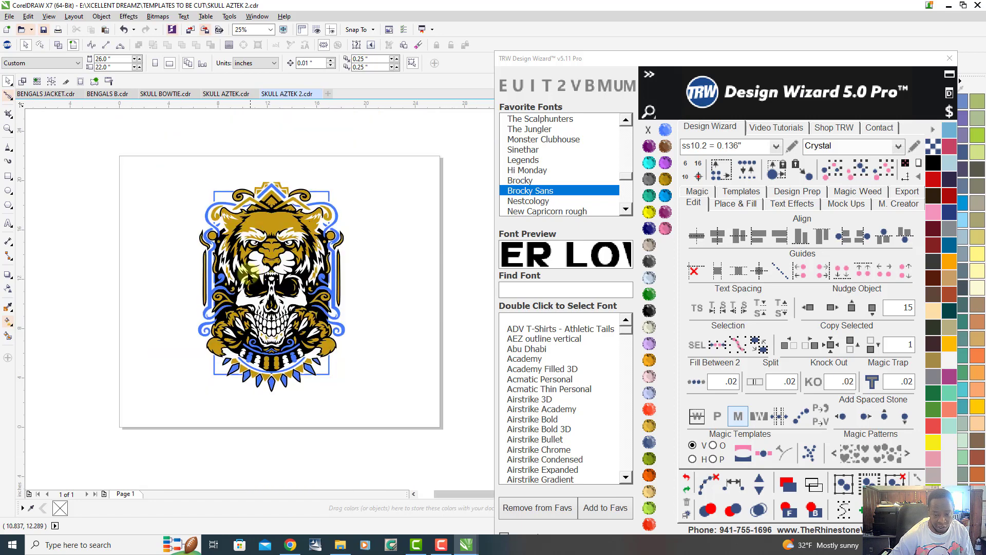
scroll(242, 235, up, 1)
scroll(243, 236, down, 1)
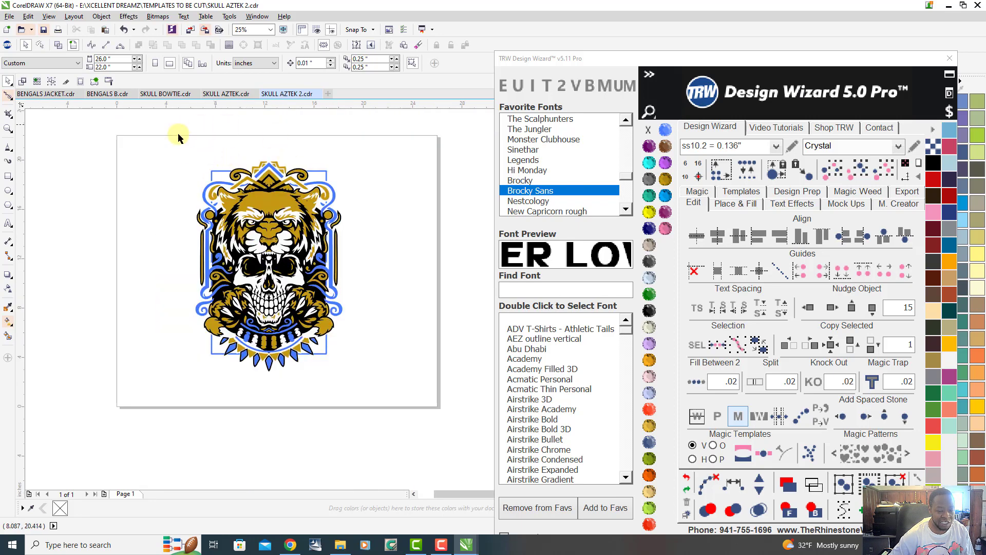